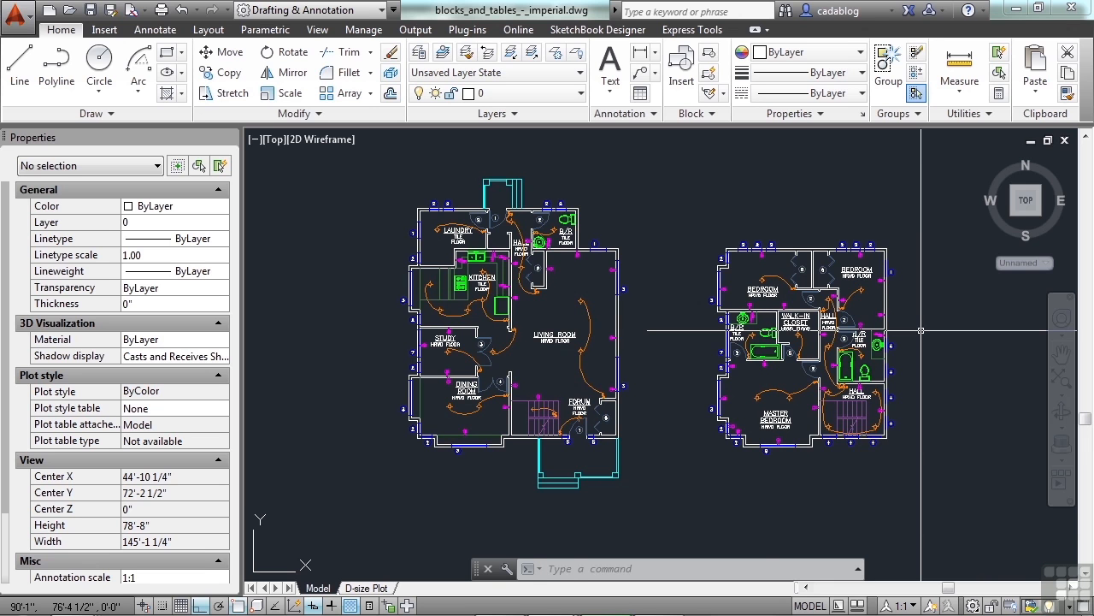
# Select the lighting arc in the living room and, with Ortho off, stretch its upper endpoint left to about X 28'-3 3/4", Y 80'-10 3/4".
pyautogui.scroll(4, 584, 322)
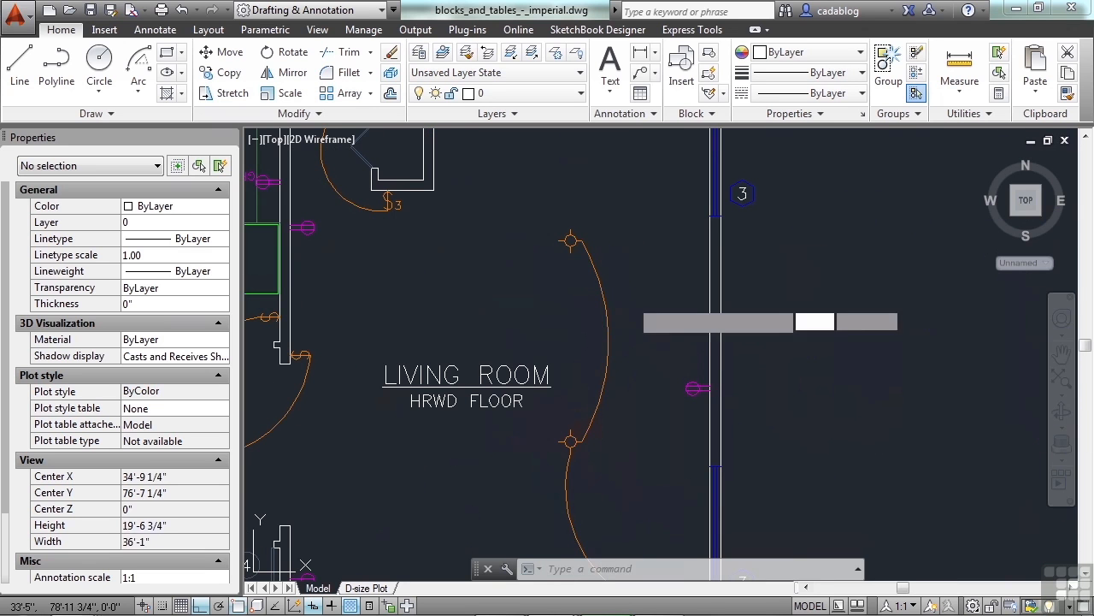
pyautogui.click(603, 306)
pyautogui.click(598, 305)
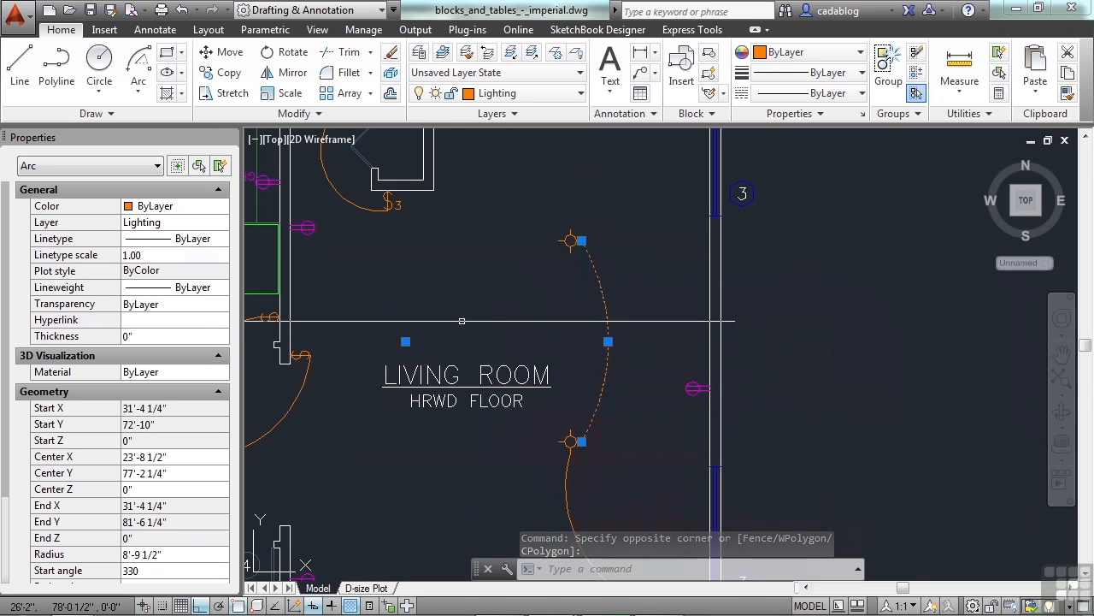
pyautogui.click(456, 317)
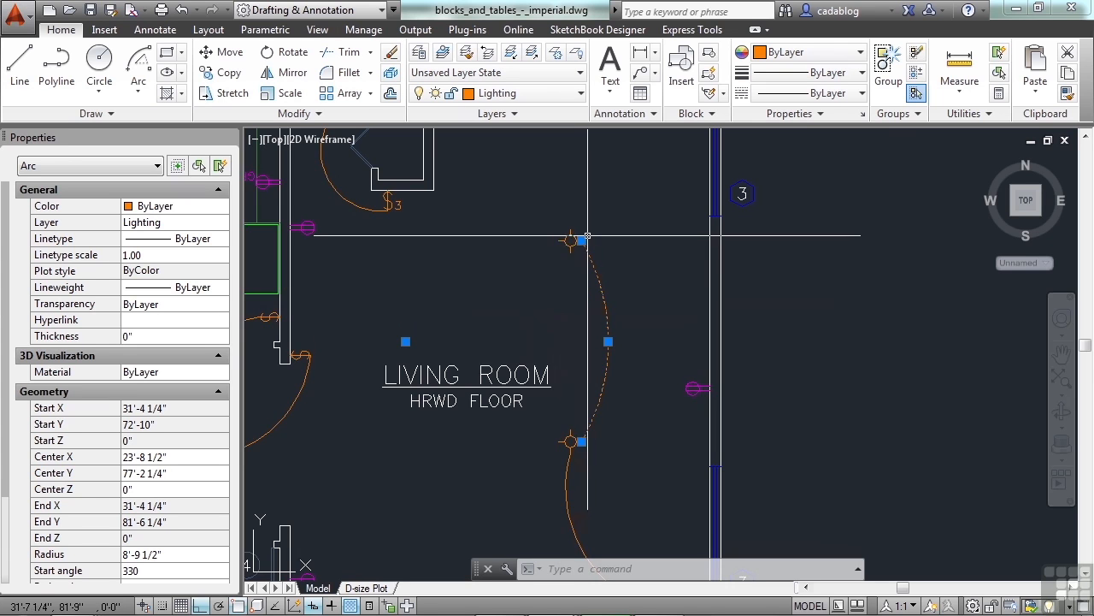
pyautogui.scroll(2, 588, 236)
pyautogui.moveTo(579, 241)
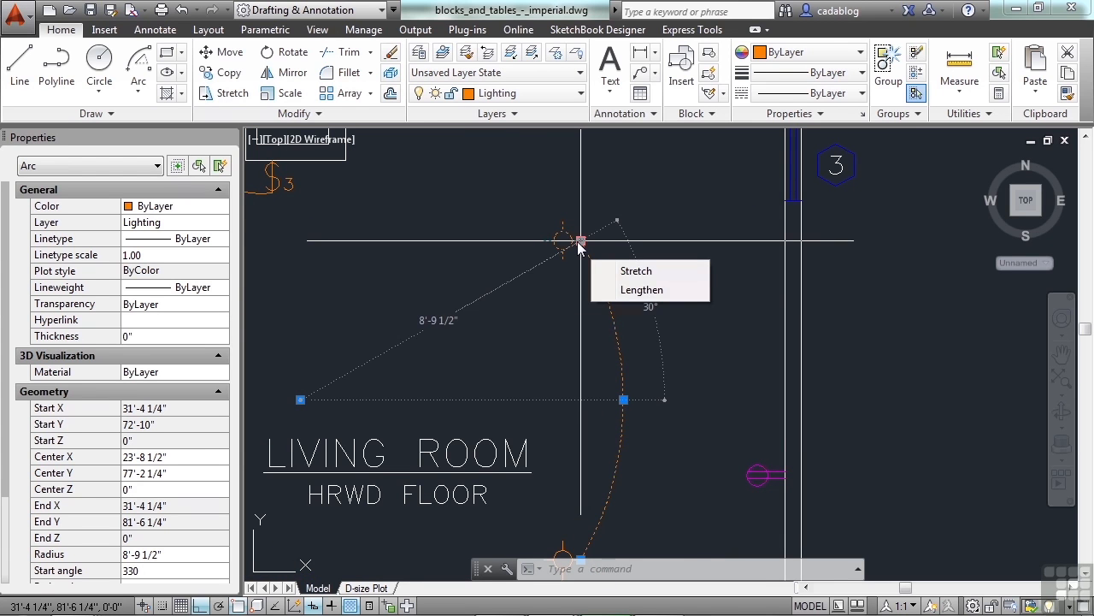
pyautogui.click(581, 241)
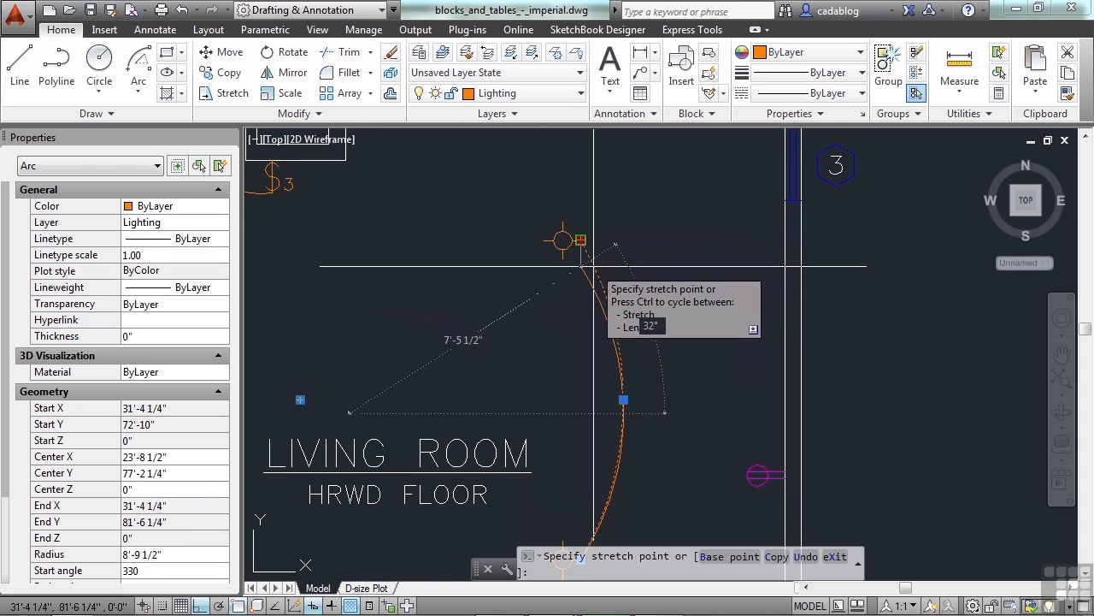
pyautogui.press('F8')
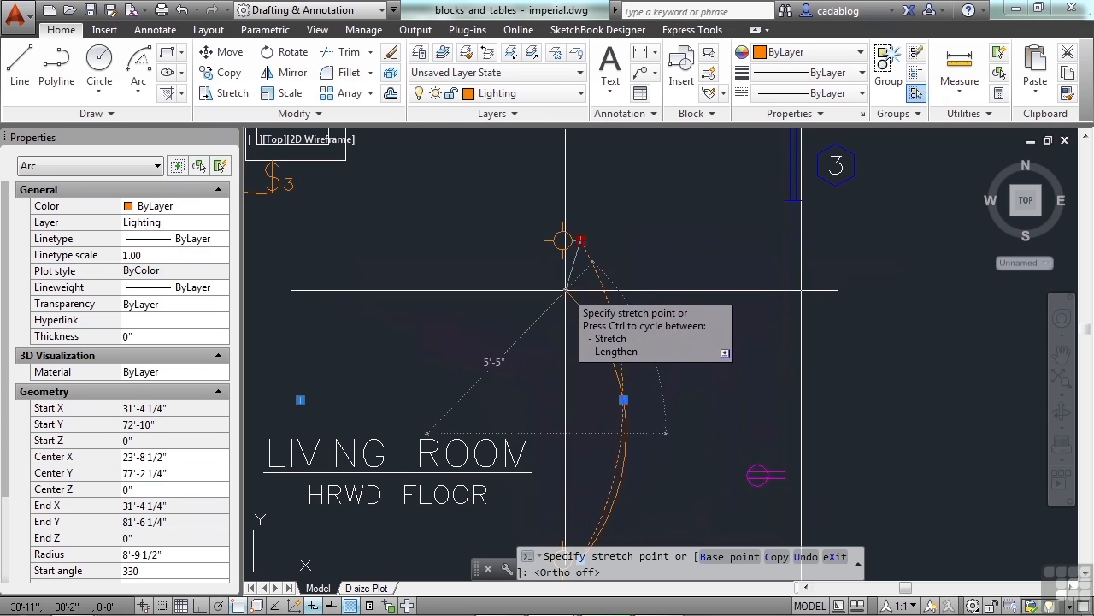
pyautogui.moveTo(524, 304); pyautogui.dragTo(547, 255, button='middle')
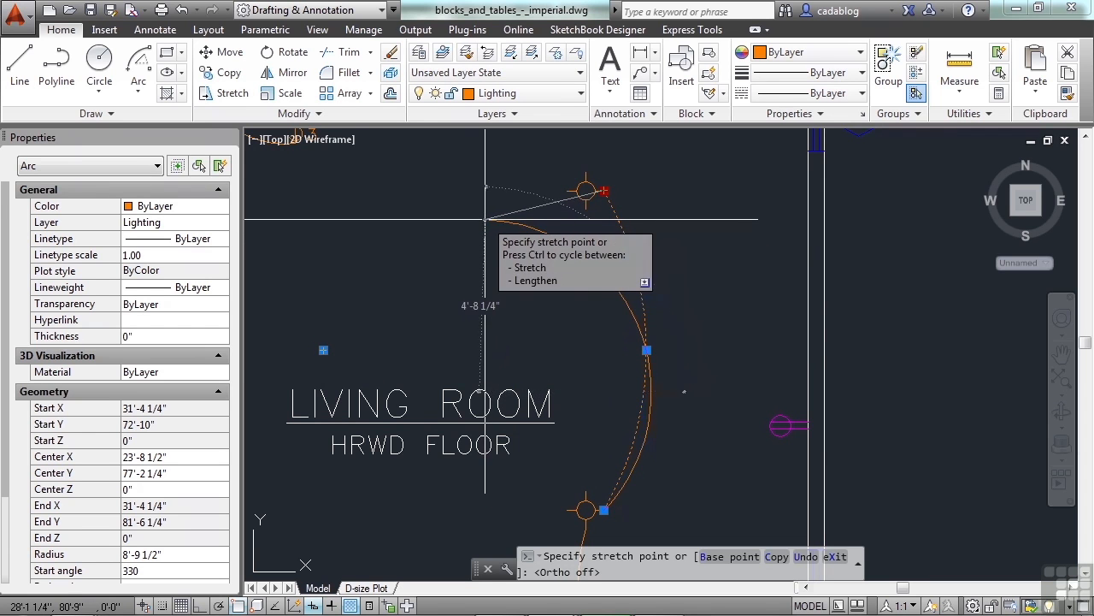
pyautogui.click(492, 213)
pyautogui.press('F8')
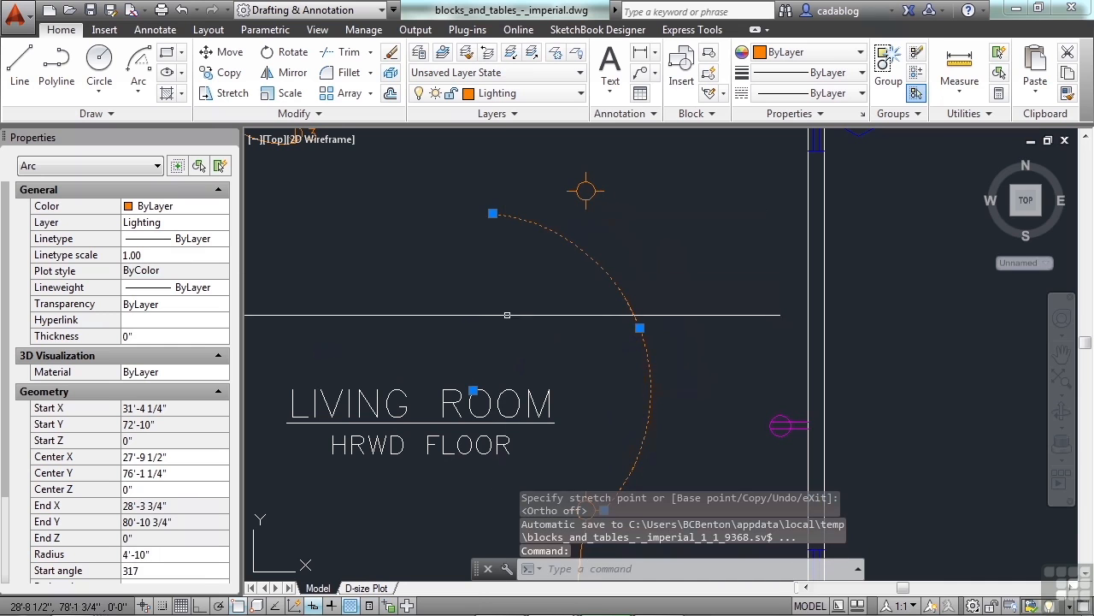
# Stretch the arc's midpoint outward to a radius of about 4'-3 3/4", and move the arc by its center grip up and left.
pyautogui.click(639, 327)
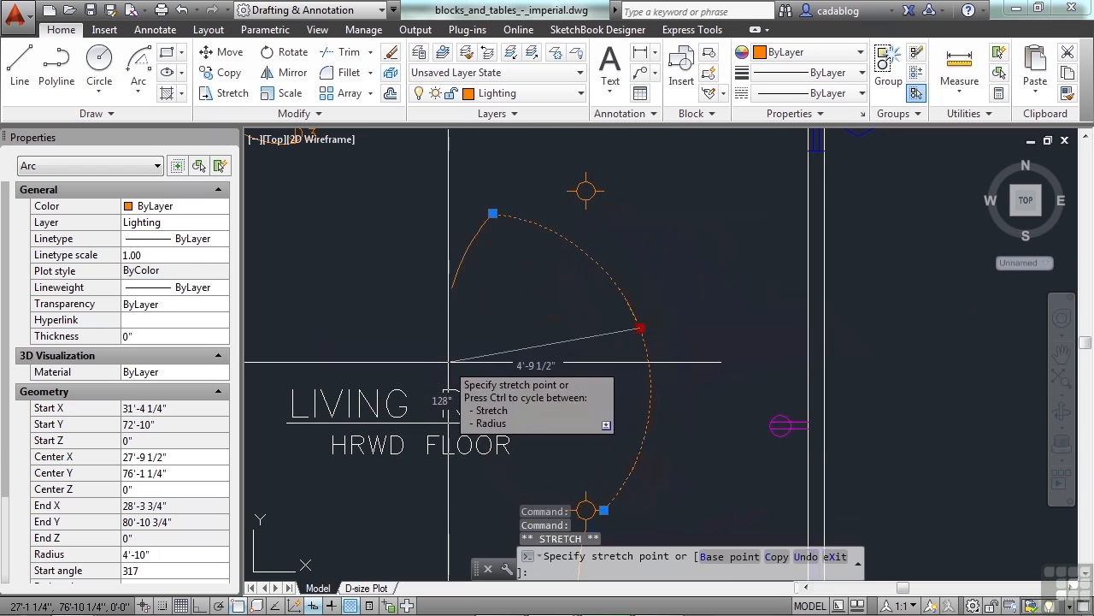
pyautogui.click(662, 250)
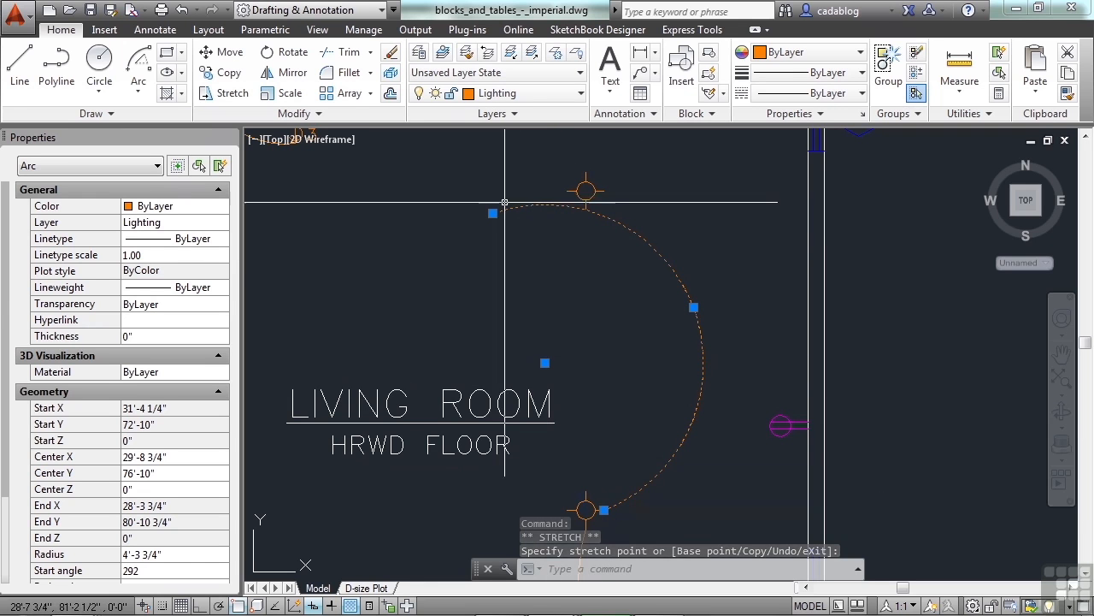
pyautogui.click(545, 363)
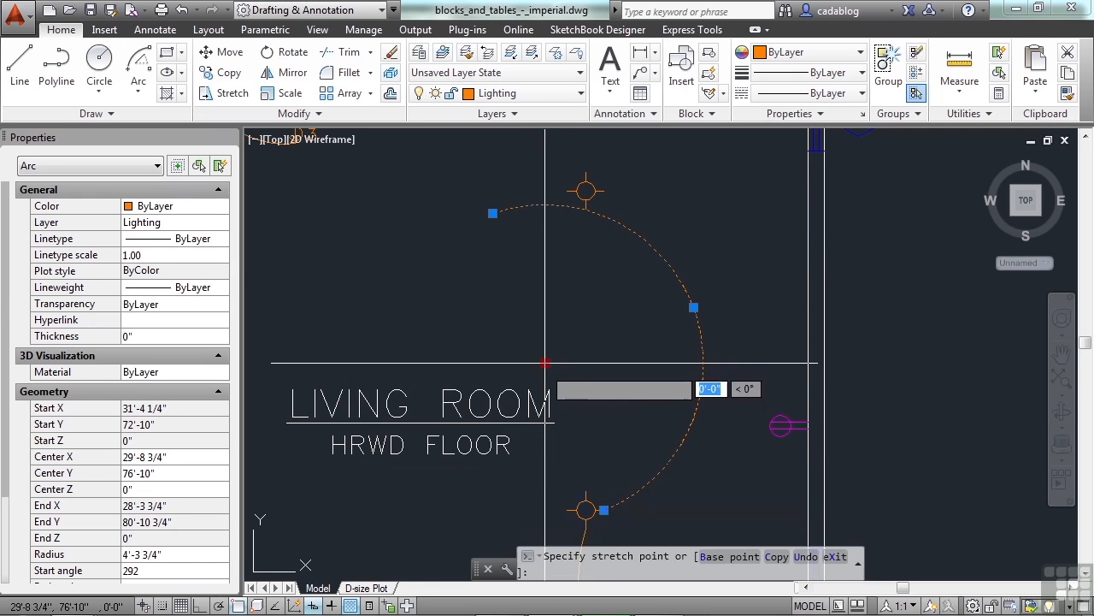
pyautogui.click(454, 312)
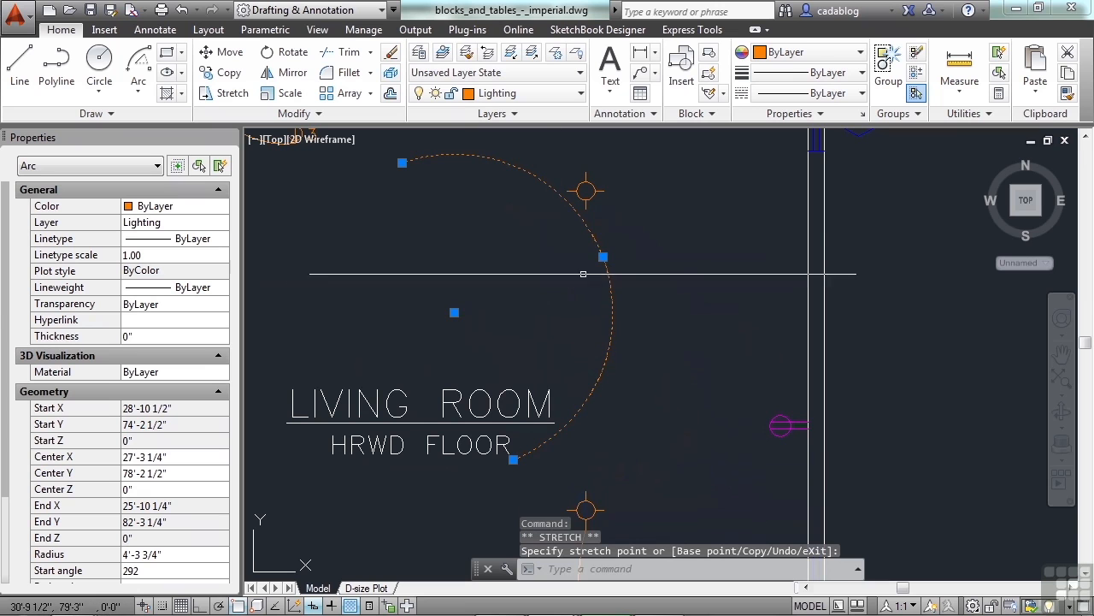
# Stretch the arc's midpoint slightly outward, set its radius to 6' with the midpoint grip's Radius option, and clear the selection.
pyautogui.moveTo(603, 256)
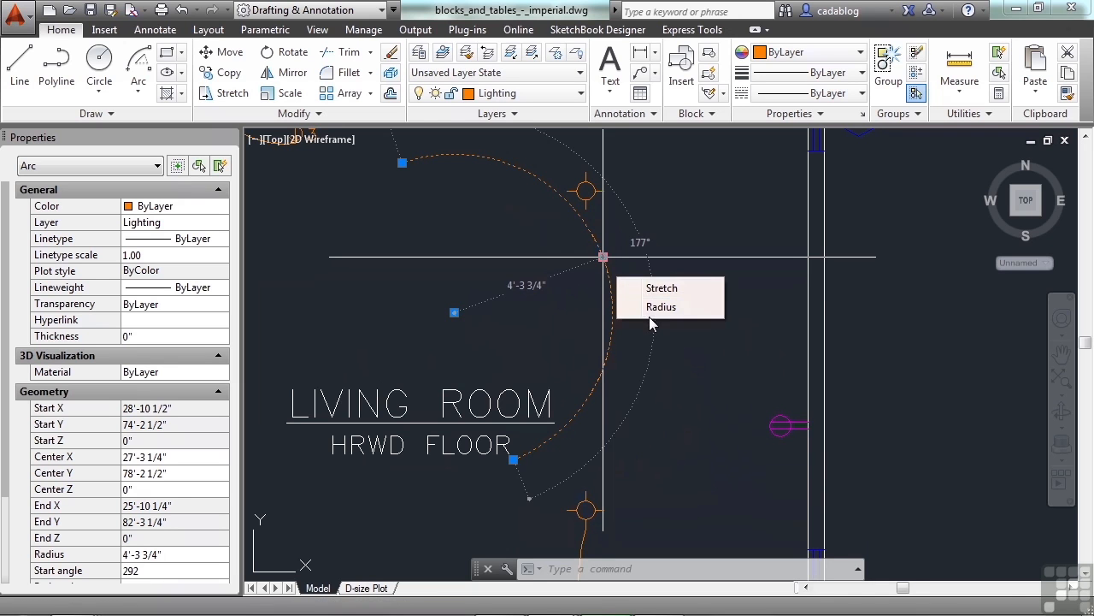
pyautogui.click(653, 289)
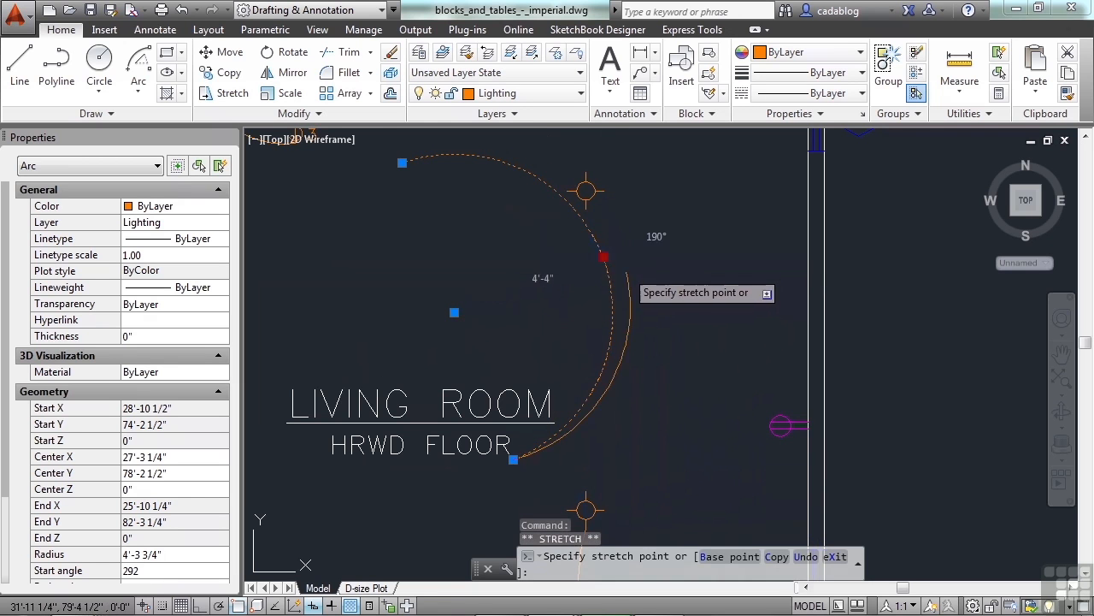
pyautogui.click(620, 249)
pyautogui.moveTo(620, 250)
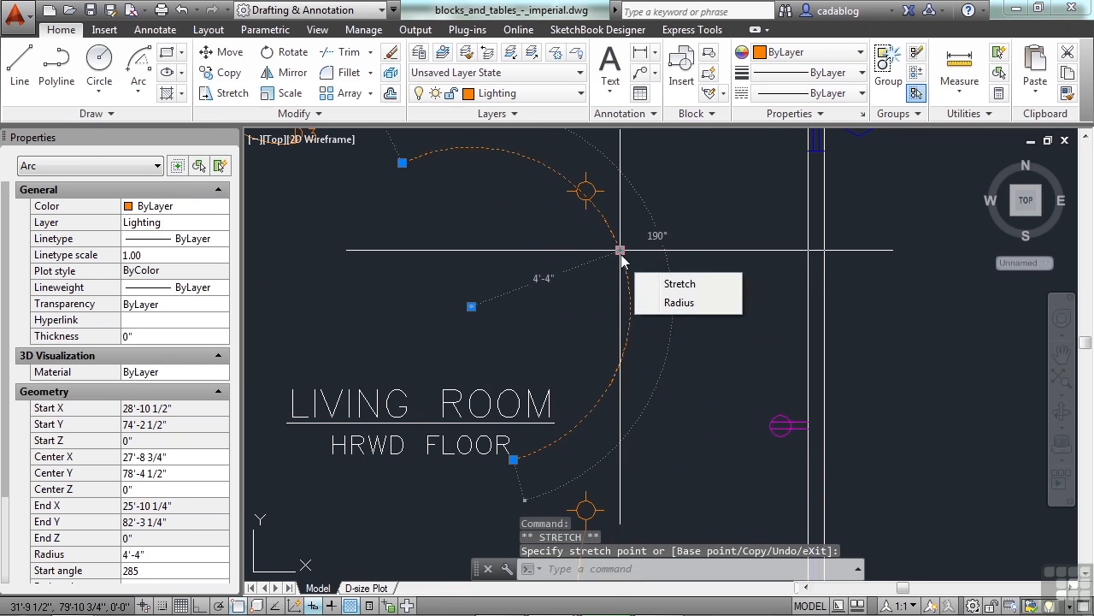
pyautogui.click(676, 304)
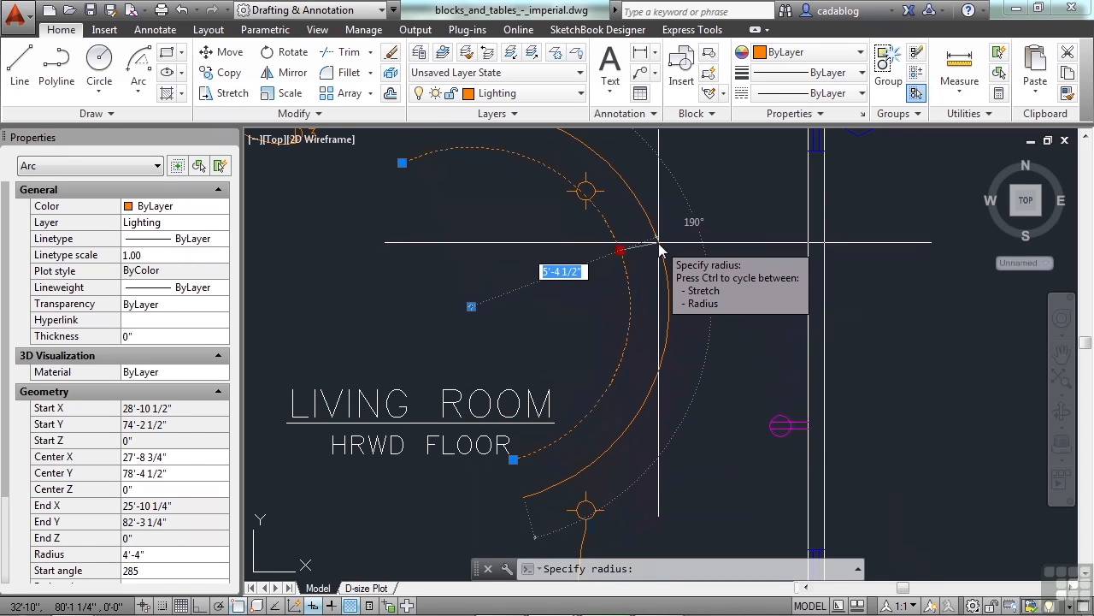
pyautogui.press('Return')
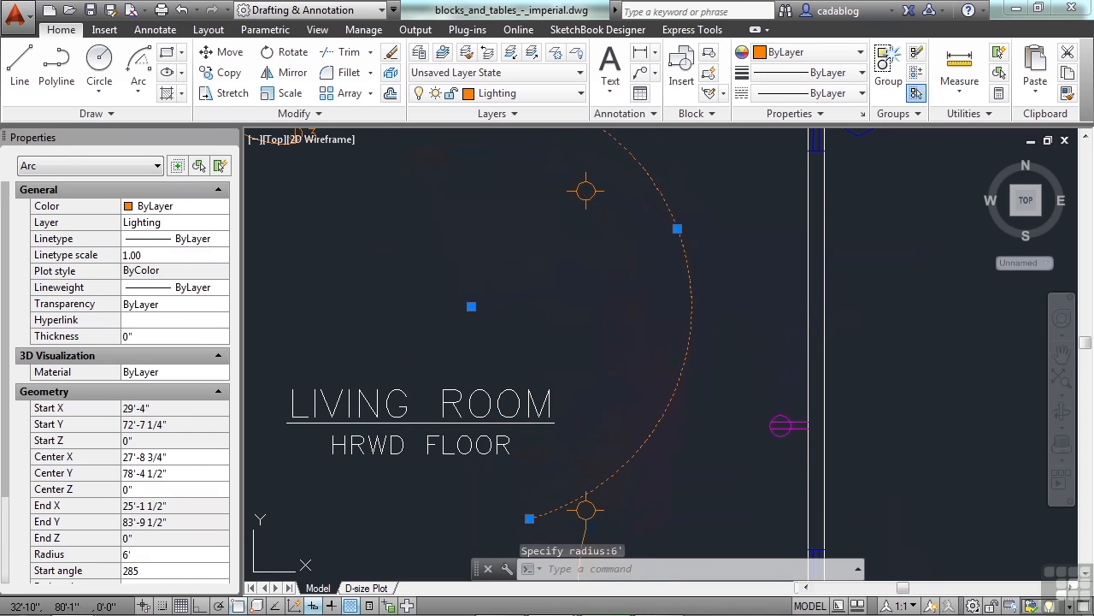
pyautogui.press('Escape')
# Stretch the arc's upper-left endpoint inward, and lengthen the arc from that end to about X 24'-7 1/2", Y 79'-9 1/4".
pyautogui.scroll(-2, 645, 274)
pyautogui.click(495, 165)
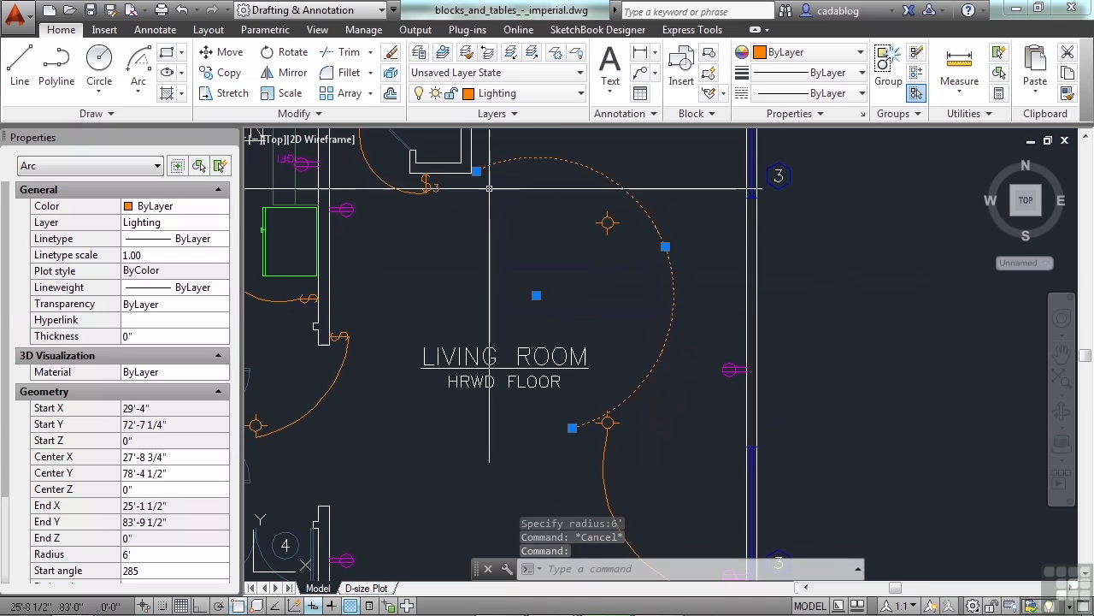
pyautogui.scroll(4, 470, 154)
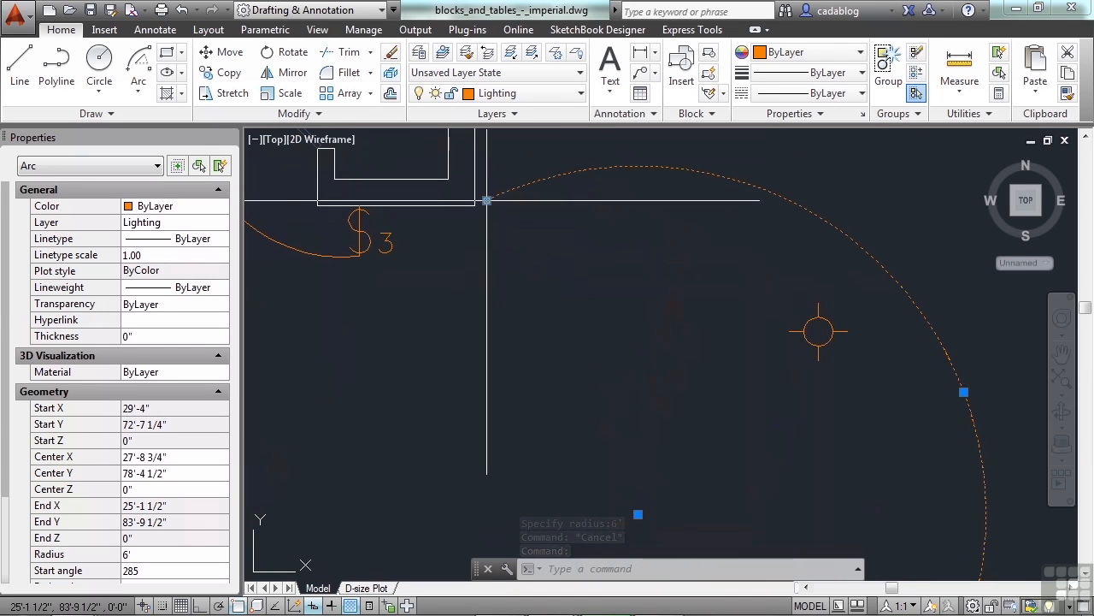
pyautogui.moveTo(486, 202)
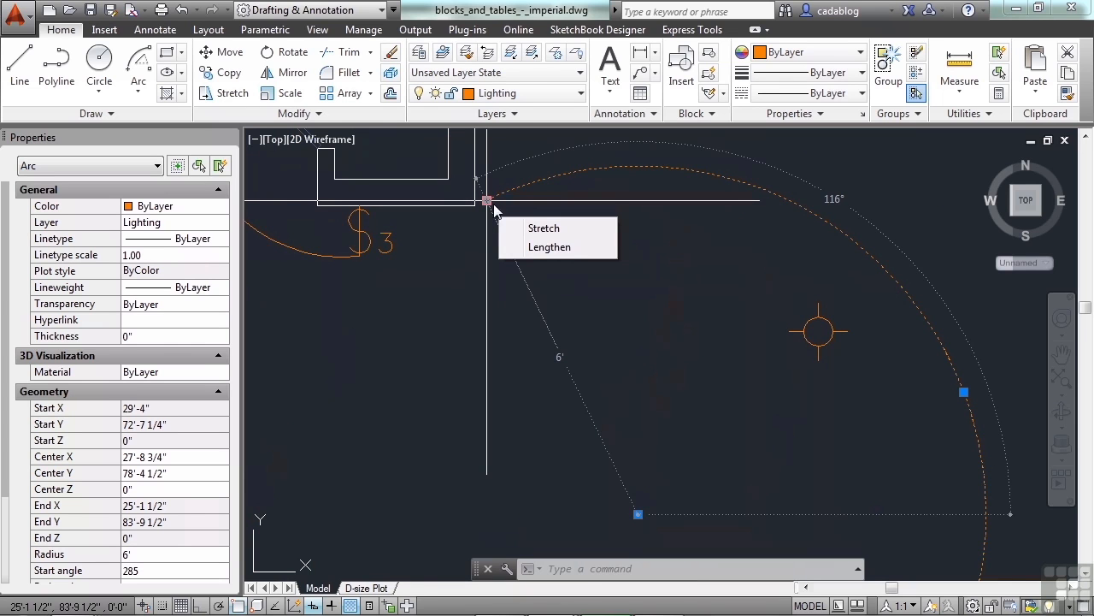
pyautogui.click(554, 229)
pyautogui.click(581, 301)
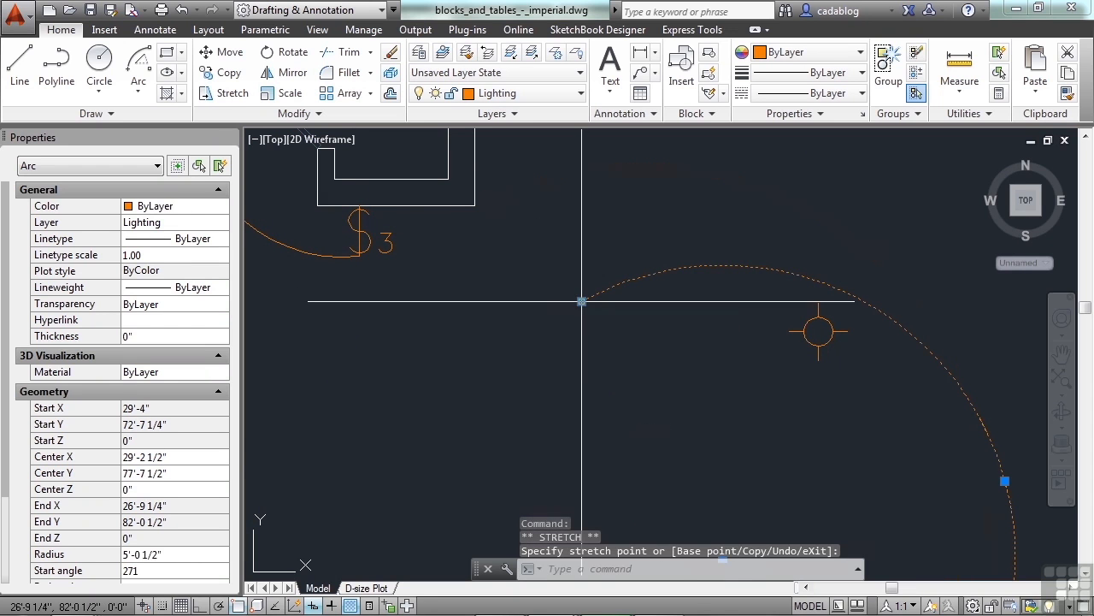
pyautogui.click(581, 301)
pyautogui.click(638, 355)
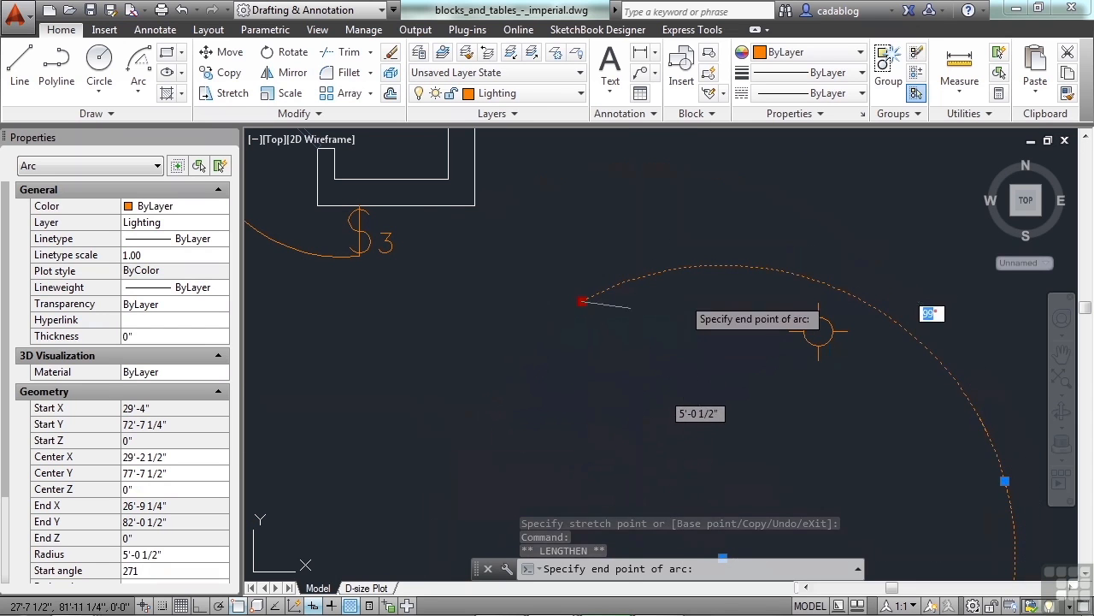
# Draw a slanted line about 6'-1" long at about 58 degrees across the top of the living room arc.
pyautogui.scroll(-3, 478, 303)
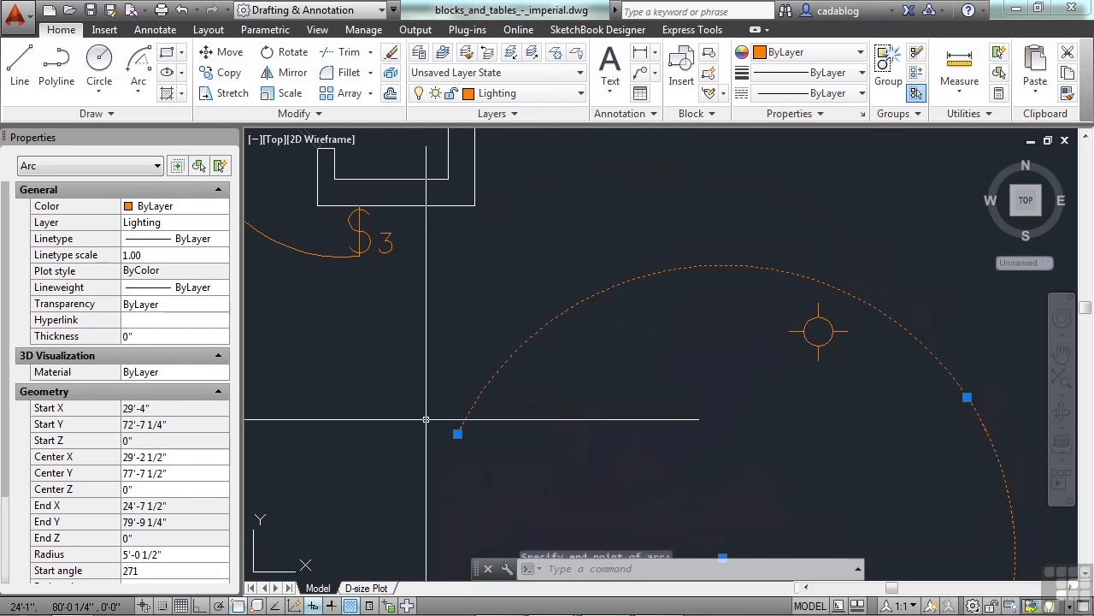
pyautogui.write('l')
pyautogui.press('Return')
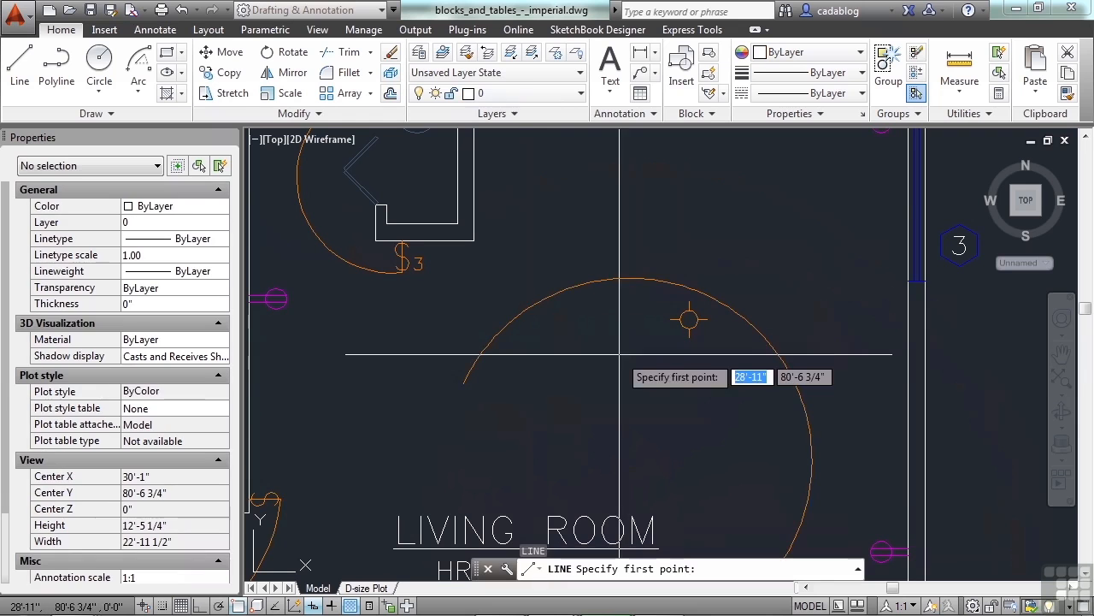
pyautogui.click(556, 387)
pyautogui.click(673, 196)
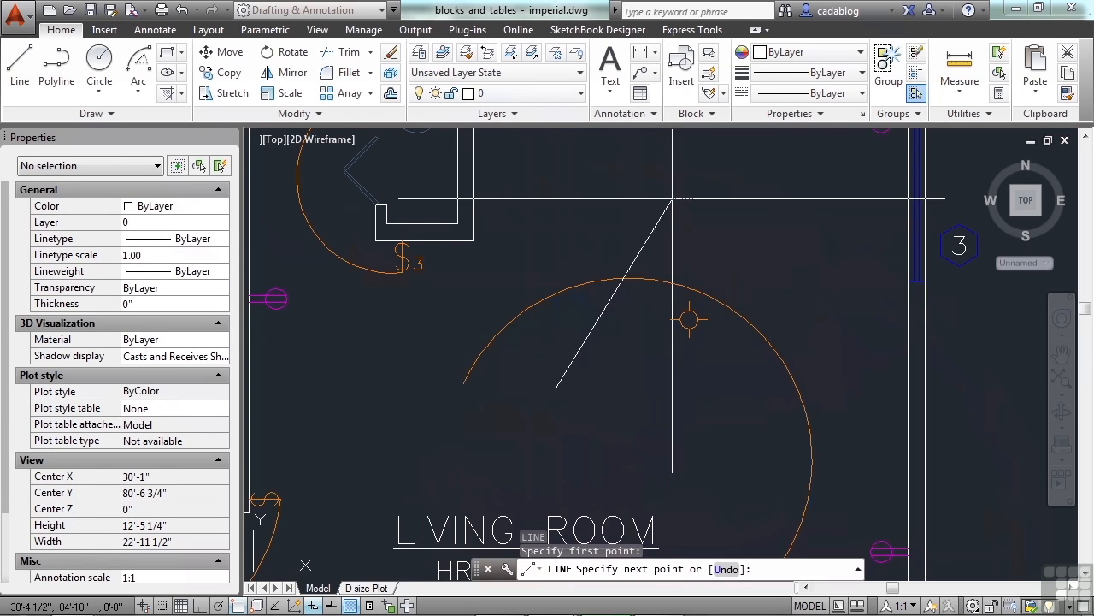
pyautogui.press('Return')
# Move the slanted line by its midpoint grip down and right across the arc, to start at about X 30'-4", Y 77'-6 1/2".
pyautogui.click(663, 215)
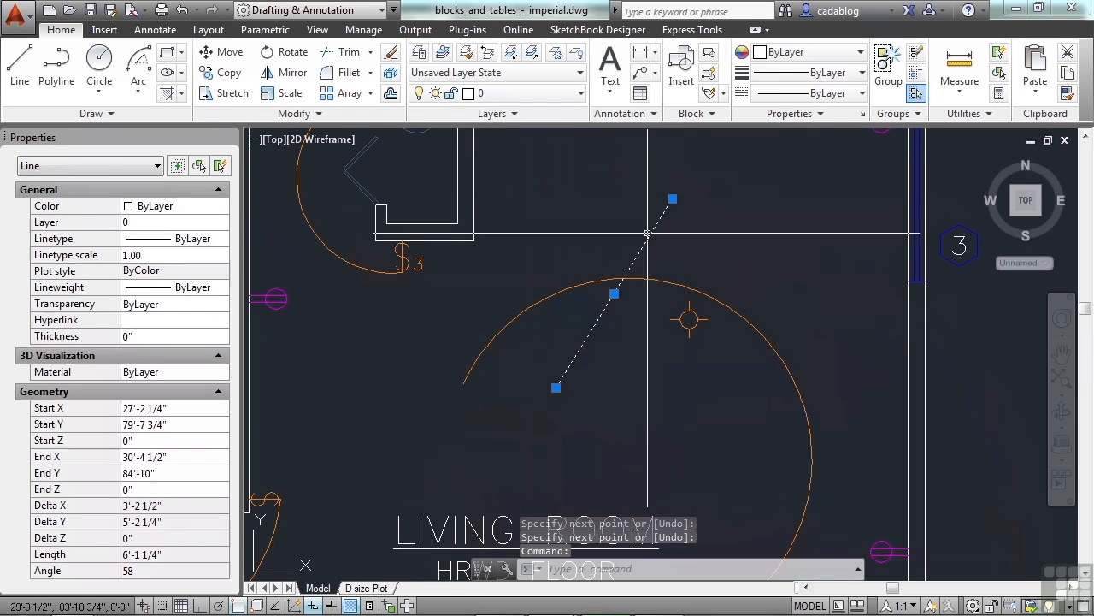
pyautogui.click(614, 293)
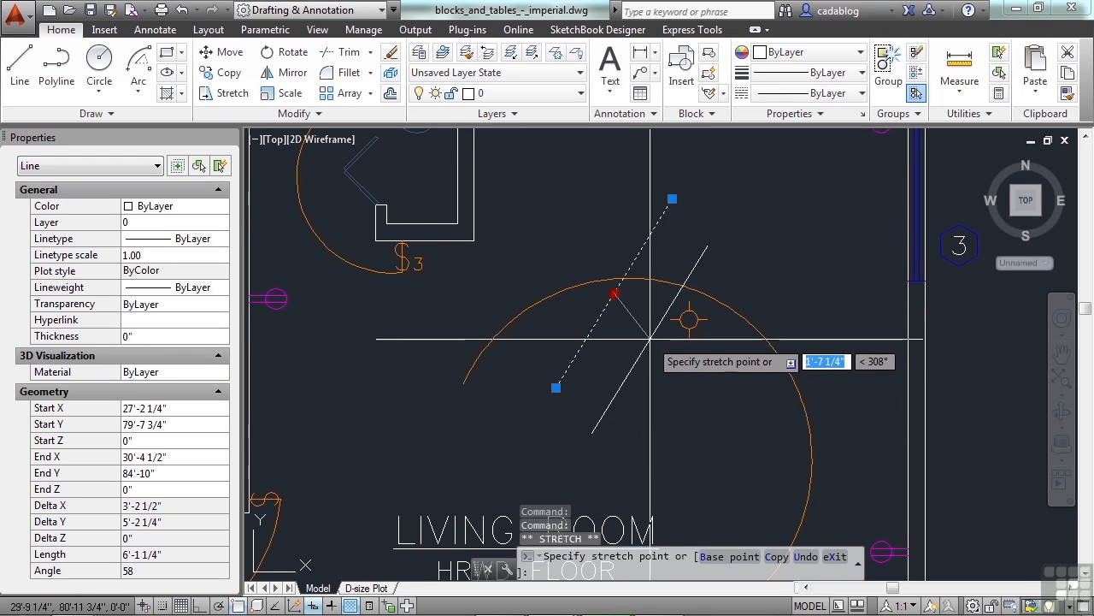
pyautogui.click(729, 370)
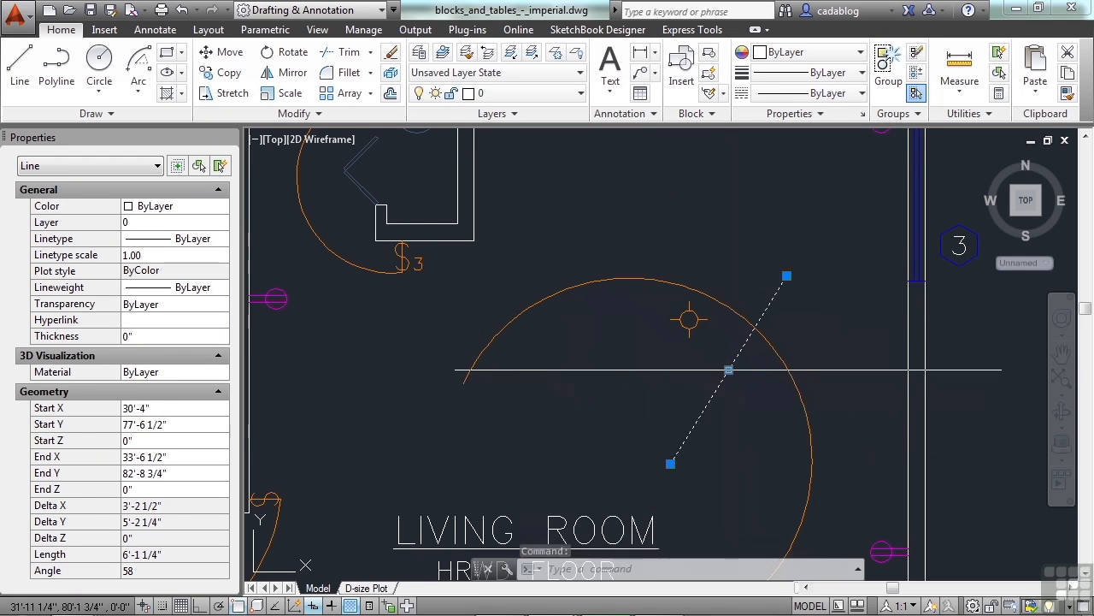
# Lengthen the slanted line from its upper end to about 8'-7" and clear the selection.
pyautogui.moveTo(787, 276)
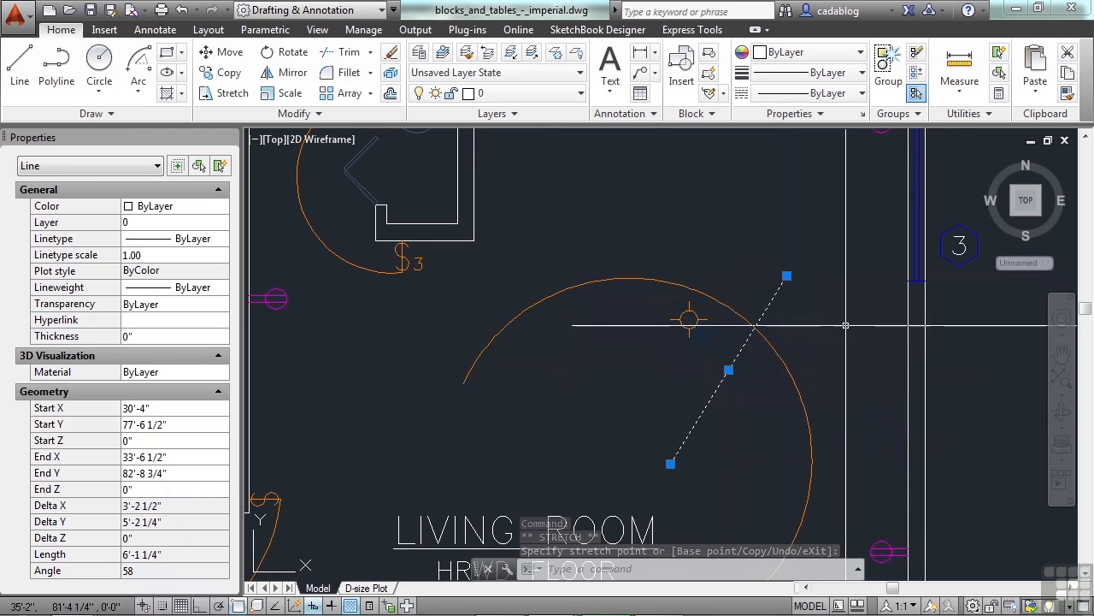
pyautogui.click(840, 323)
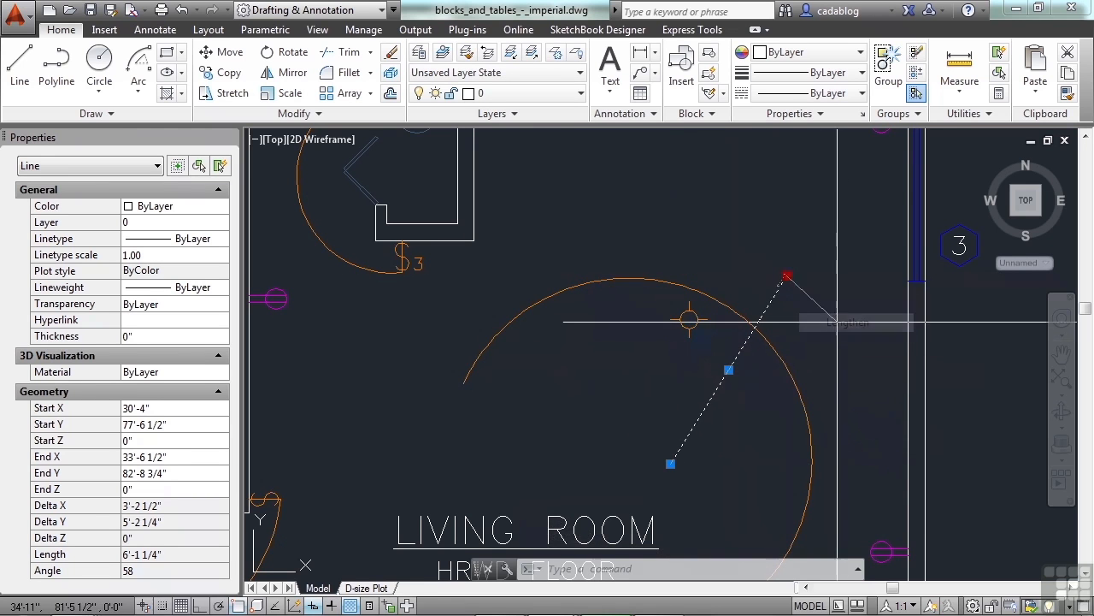
pyautogui.click(831, 200)
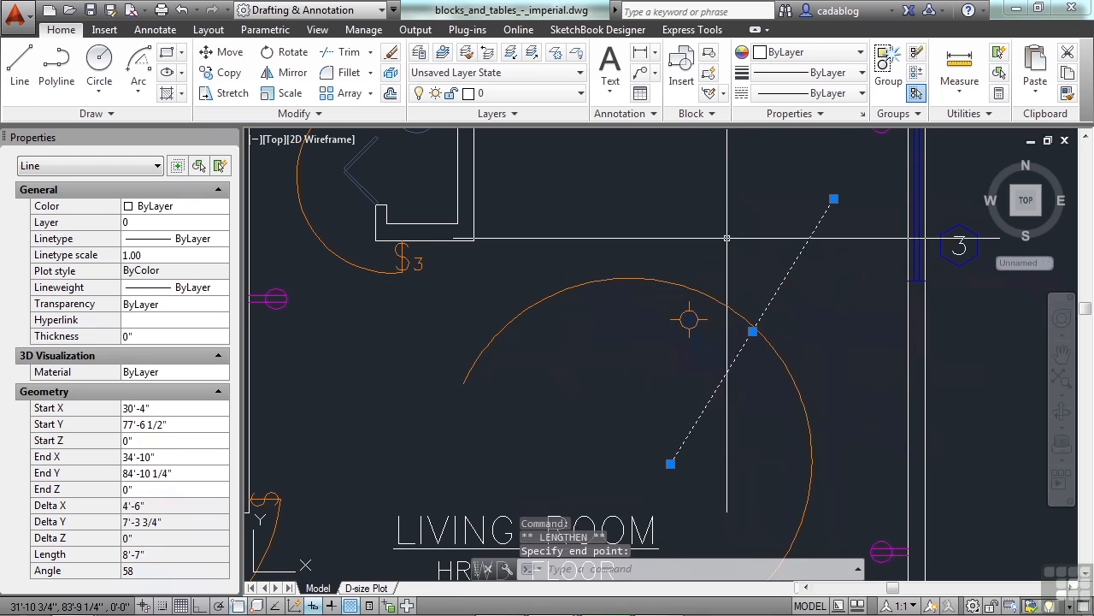
pyautogui.scroll(-2, 689, 252)
pyautogui.press('Escape')
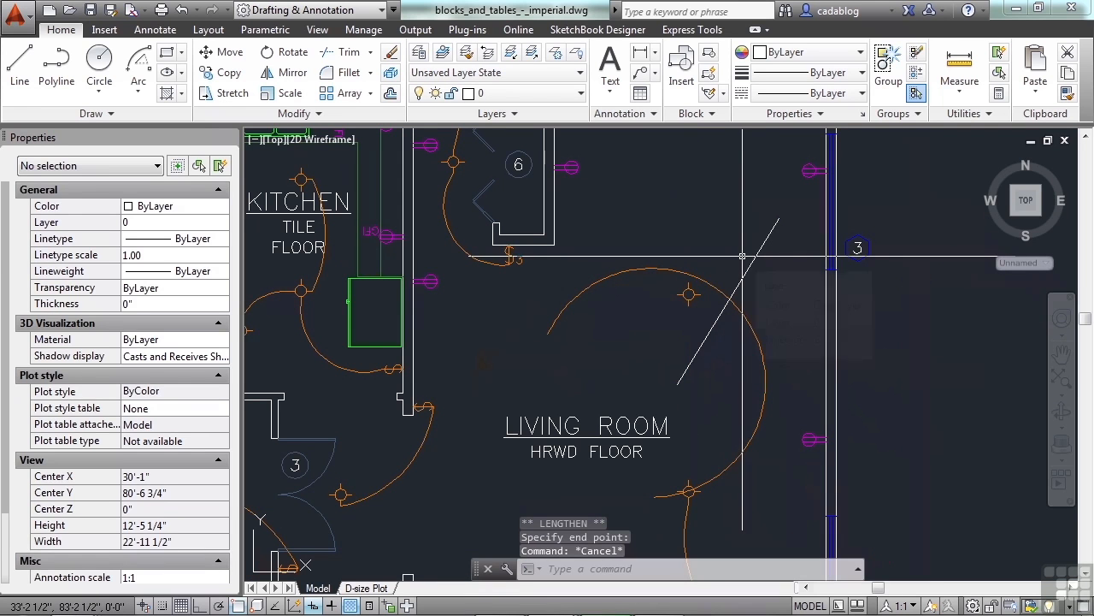
# Move the slanted line by its midpoint grip up and left so its lower end meets the top of the arc, and deselect it.
pyautogui.click(729, 301)
pyautogui.click(729, 301)
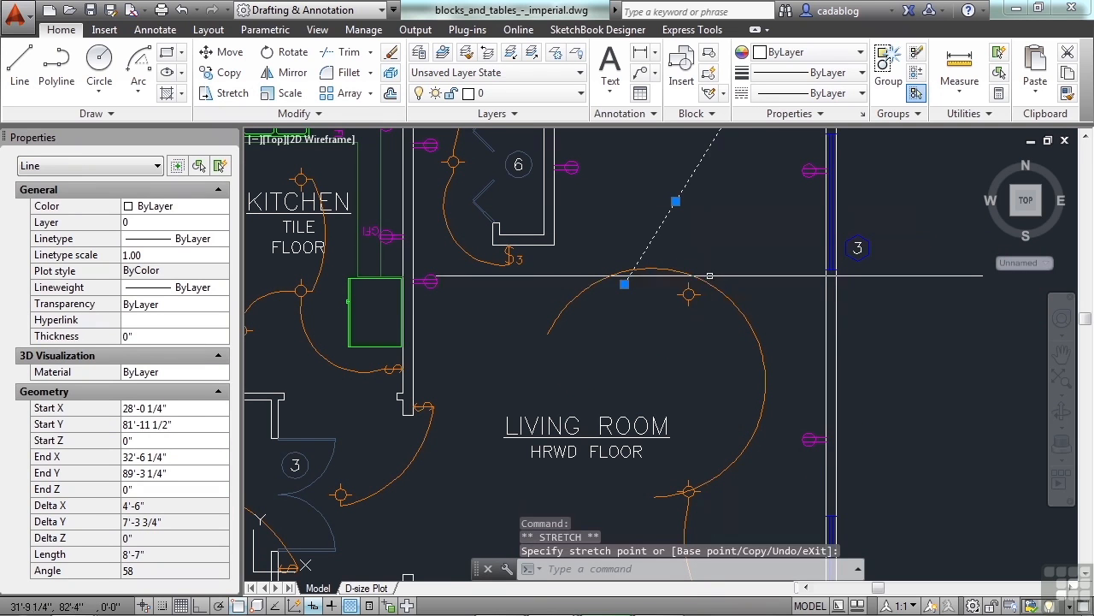
pyautogui.press('Escape')
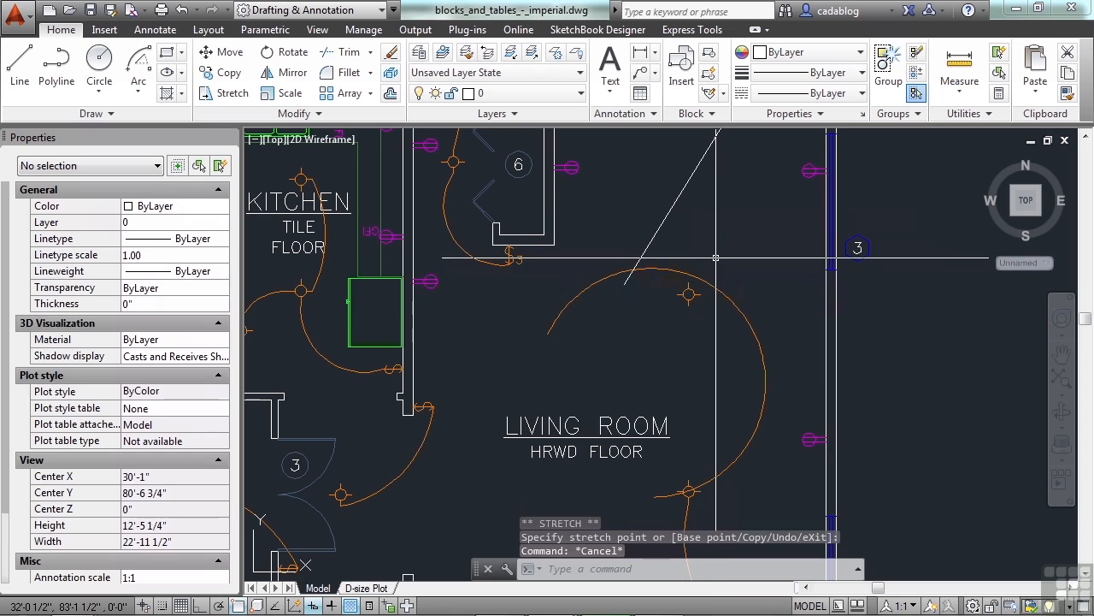
# Select the slanted line and the living room arc, and stretch the line's lower end inside the arc to about 26'-8", 78'-8 3/4".
pyautogui.click(672, 246)
pyautogui.click(615, 284)
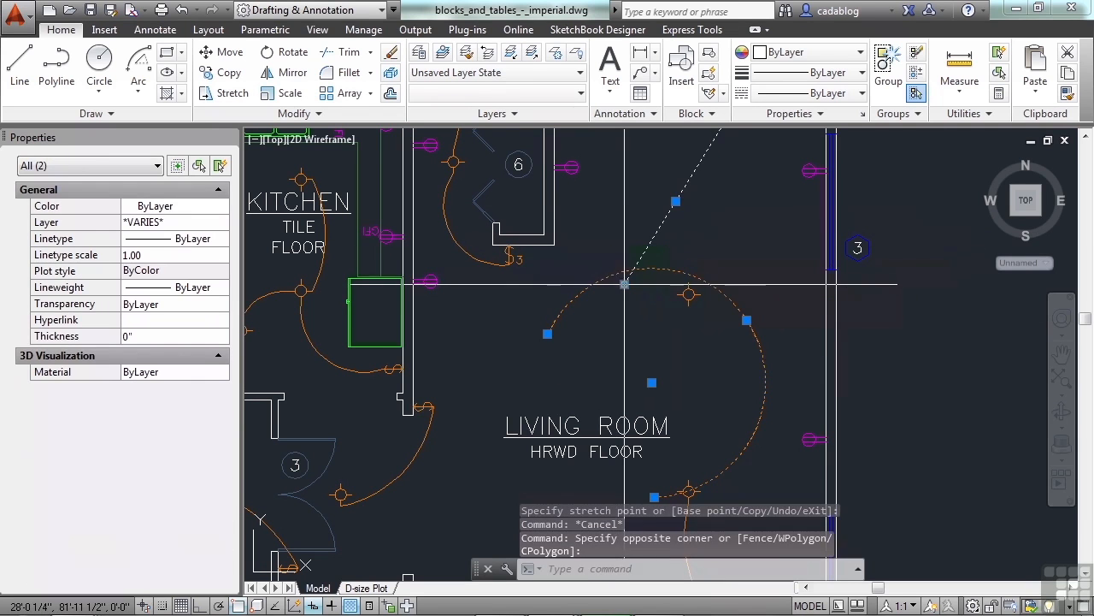
pyautogui.click(625, 283)
pyautogui.click(594, 358)
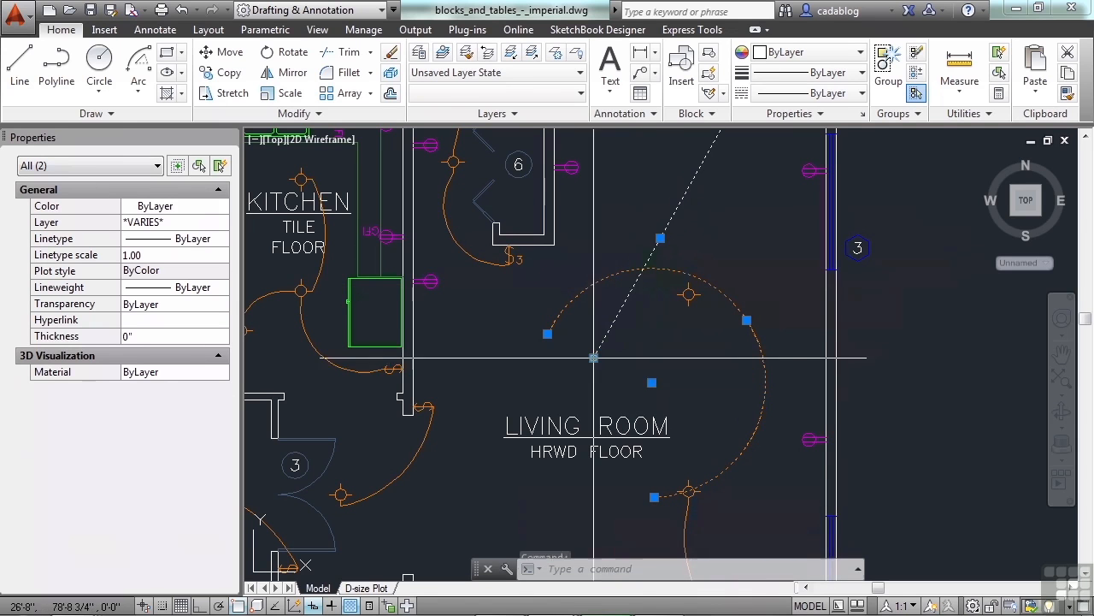
# Move the slanted line by its midpoint grip so its midpoint lands on the arc's left endpoint.
pyautogui.click(660, 238)
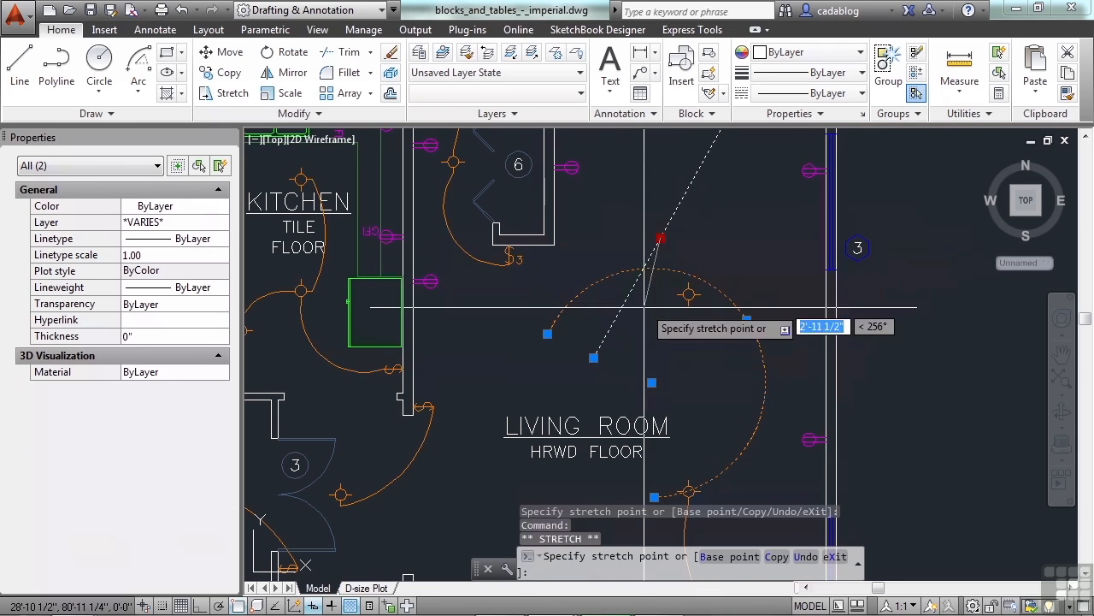
pyautogui.click(547, 333)
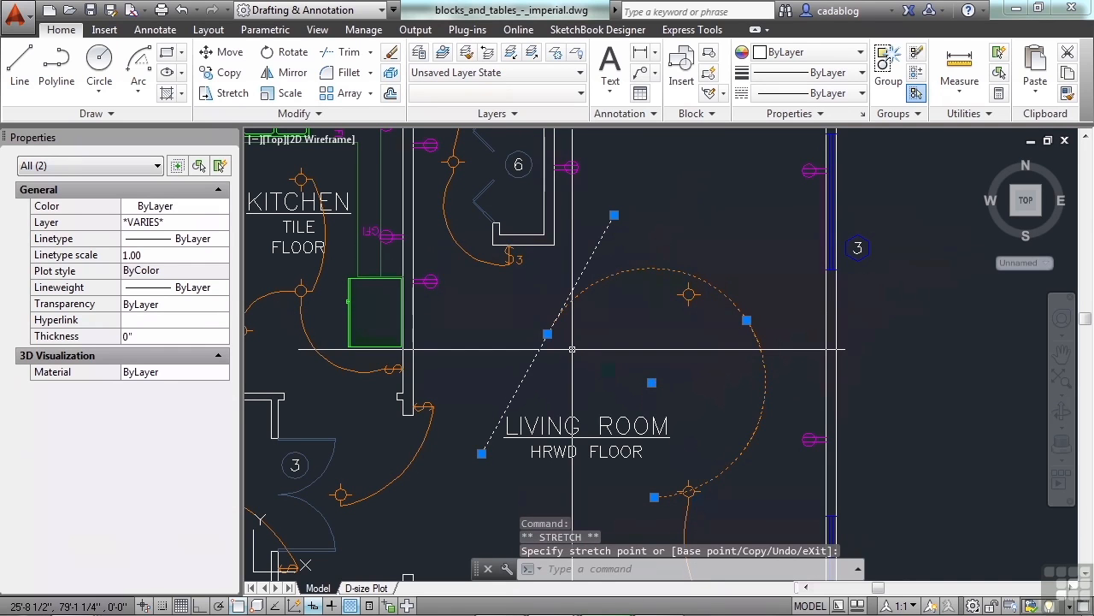
pyautogui.moveTo(572, 349); pyautogui.dragTo(549, 334)
# Move the line and stretch the arc's end together by their coincident grip to about 27'-7", 81'-2", and clear the selection.
pyautogui.click(547, 333)
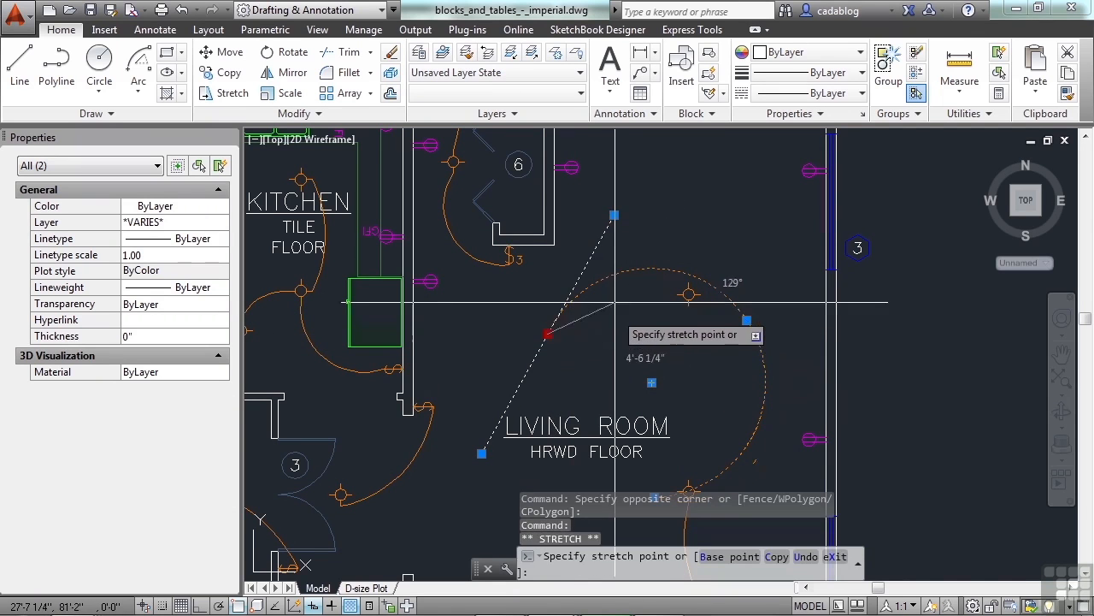
pyautogui.click(614, 299)
pyautogui.press('Escape')
# Move only the slanted line slightly up and left off the arc's end, to start at about 23'-8 3/4", 76'-11 3/4".
pyautogui.write('m')
pyautogui.press('Return')
pyautogui.click(606, 345)
pyautogui.click(577, 331)
pyautogui.press('Return')
pyautogui.click(578, 333)
pyautogui.click(557, 313)
# Select the line and arc, and stretch the line's lower end and midpoint grips together with the arc's upper end up and right.
pyautogui.click(570, 320)
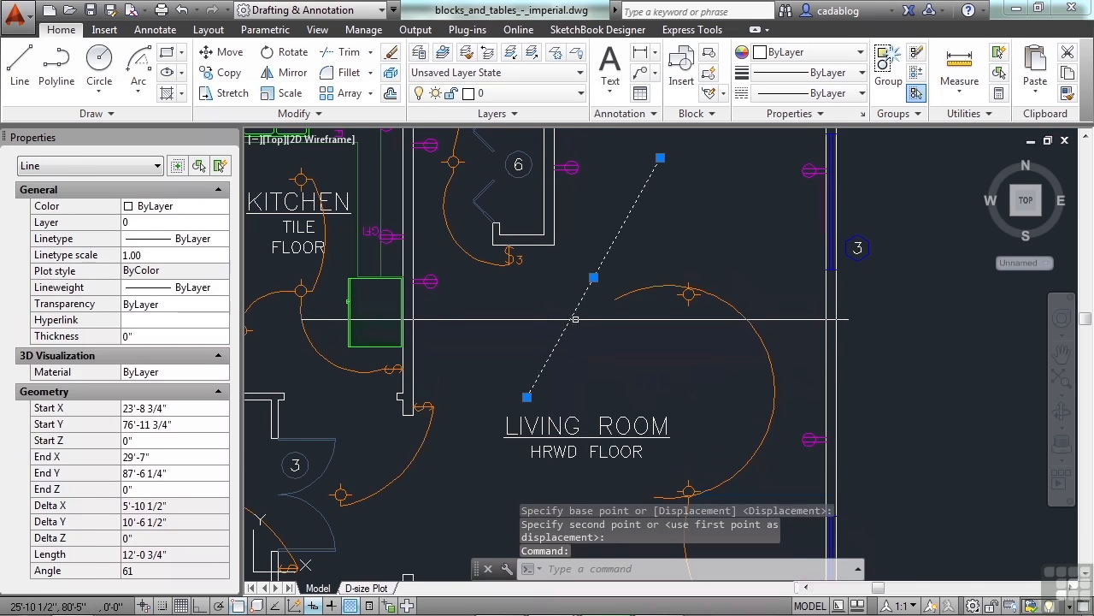
pyautogui.click(625, 301)
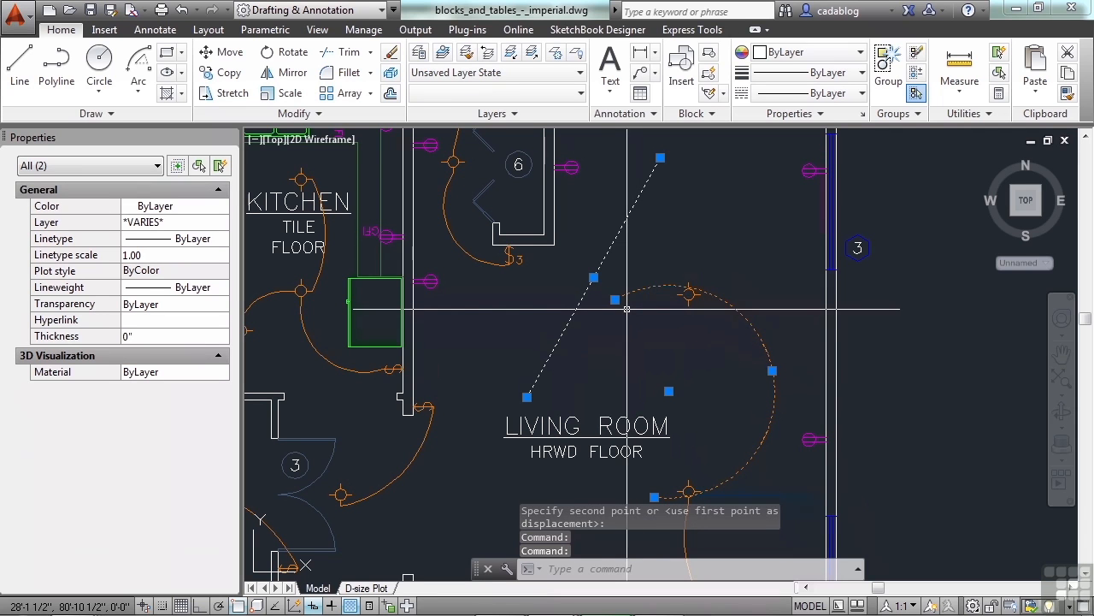
pyautogui.click(594, 277)
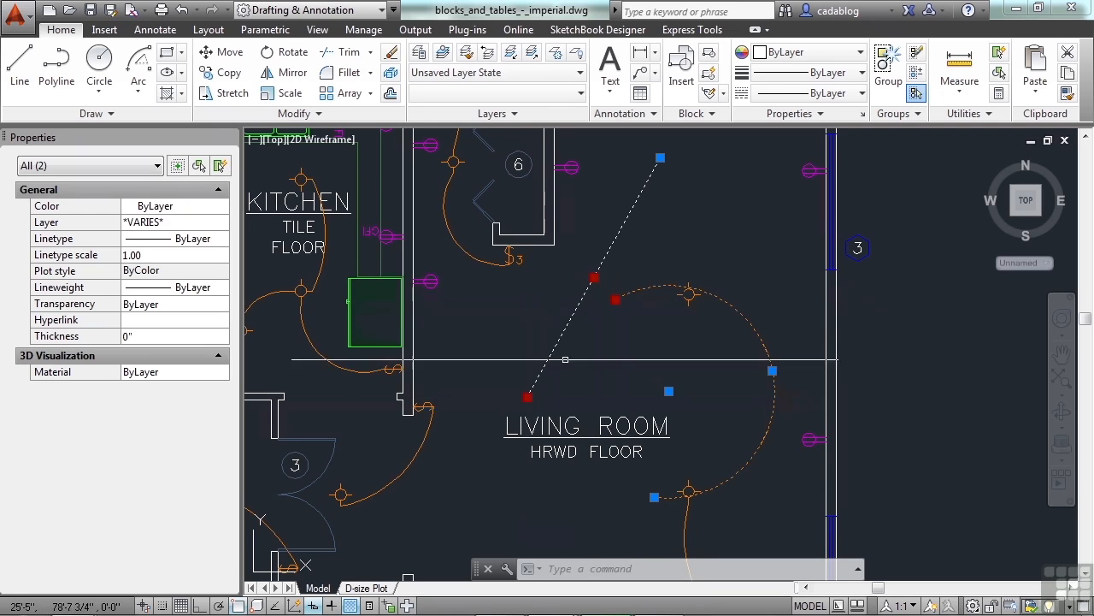
pyautogui.click(616, 300)
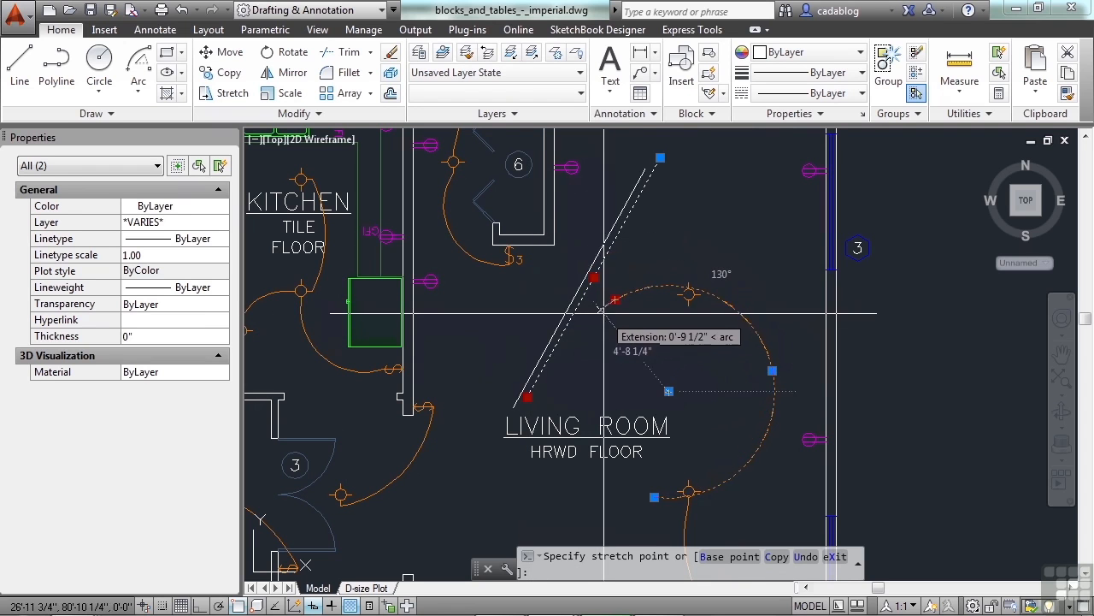
pyautogui.click(714, 253)
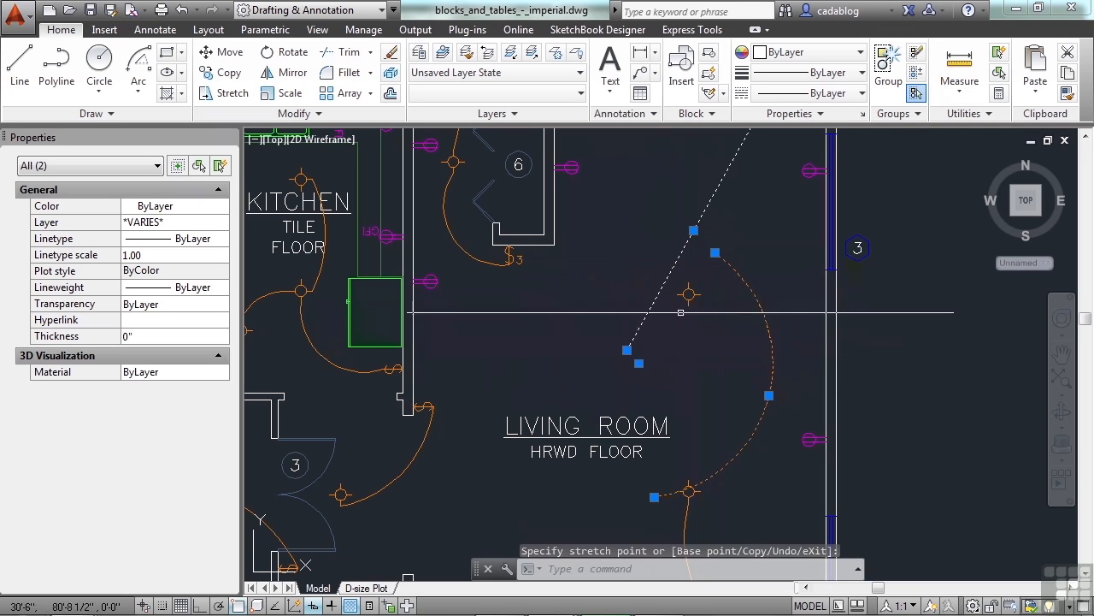
# Stretch the line's lower end and the arc's midpoint grips together until the arc bulges past the living room's right wall, and deselect.
pyautogui.moveTo(628, 351)
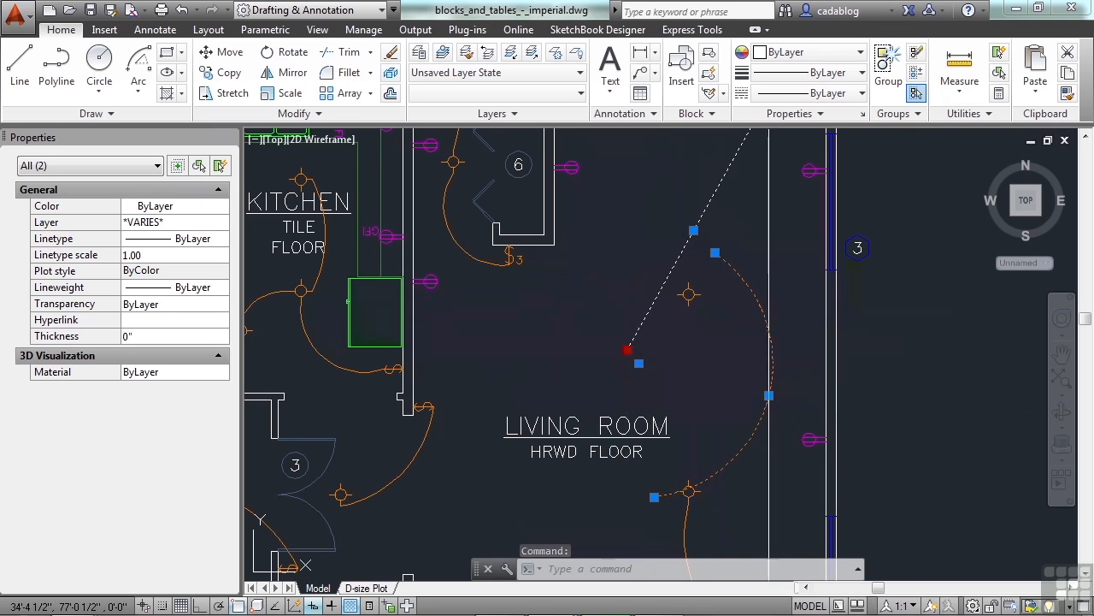
pyautogui.keyDown('shift'); pyautogui.click(769, 395); pyautogui.keyUp('shift')
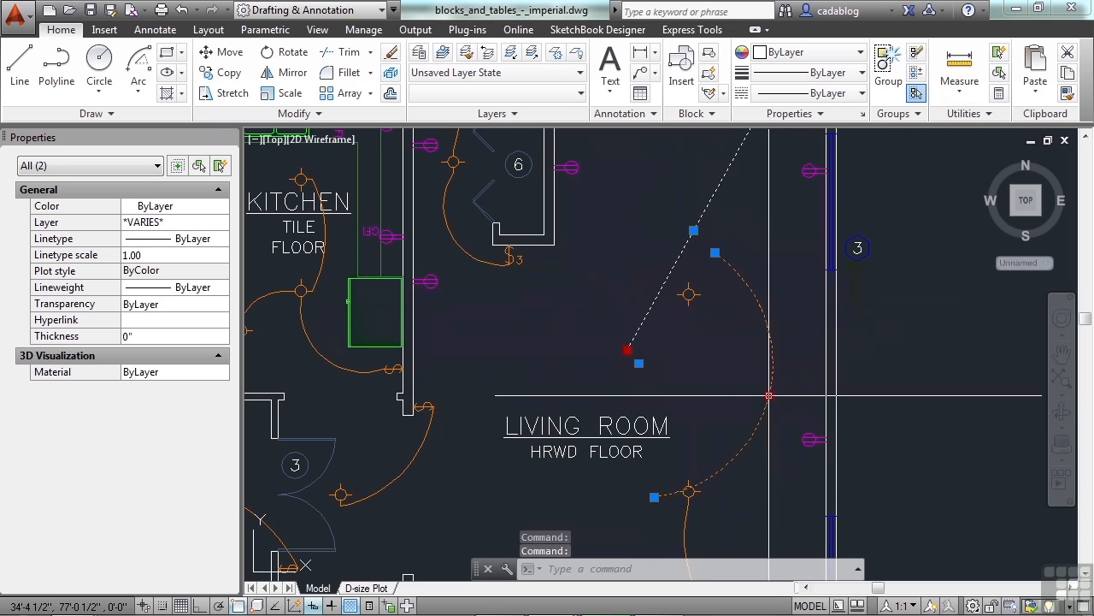
pyautogui.click(769, 395)
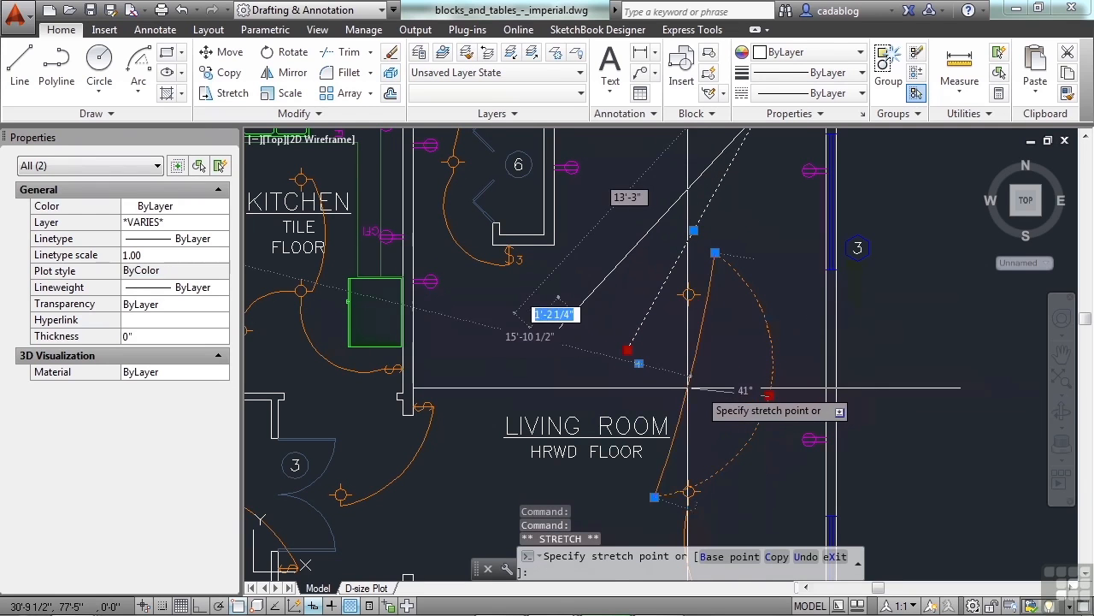
pyautogui.scroll(-2, 573, 385)
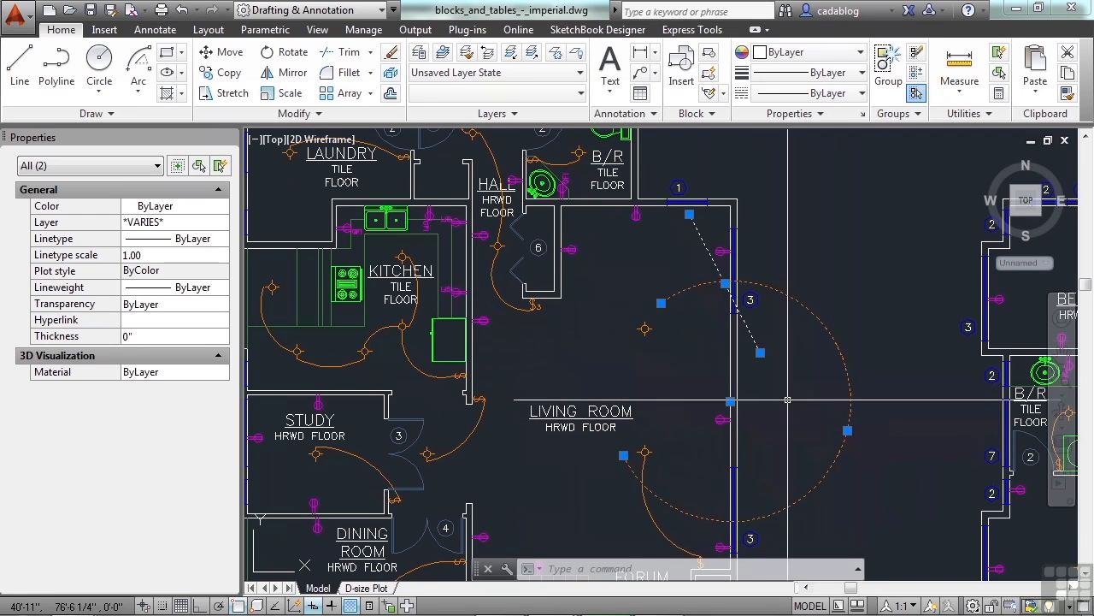
pyautogui.press('Escape')
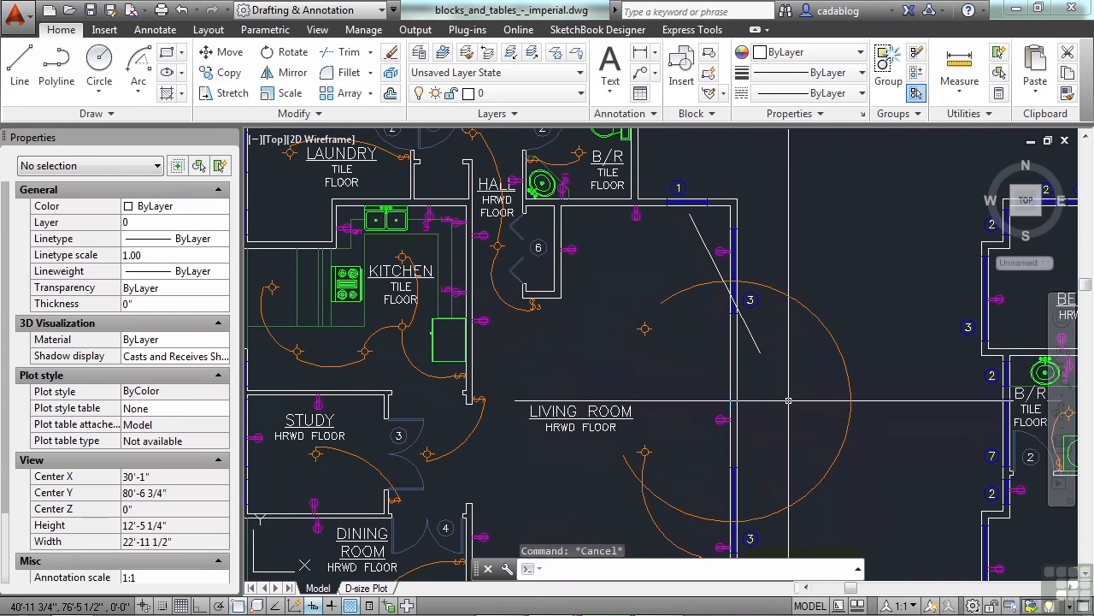
# Draw a circle with a radius of about 5'-0 1/4" in the empty space above and right of the living room.
pyautogui.scroll(-5, 592, 342)
pyautogui.write('C')
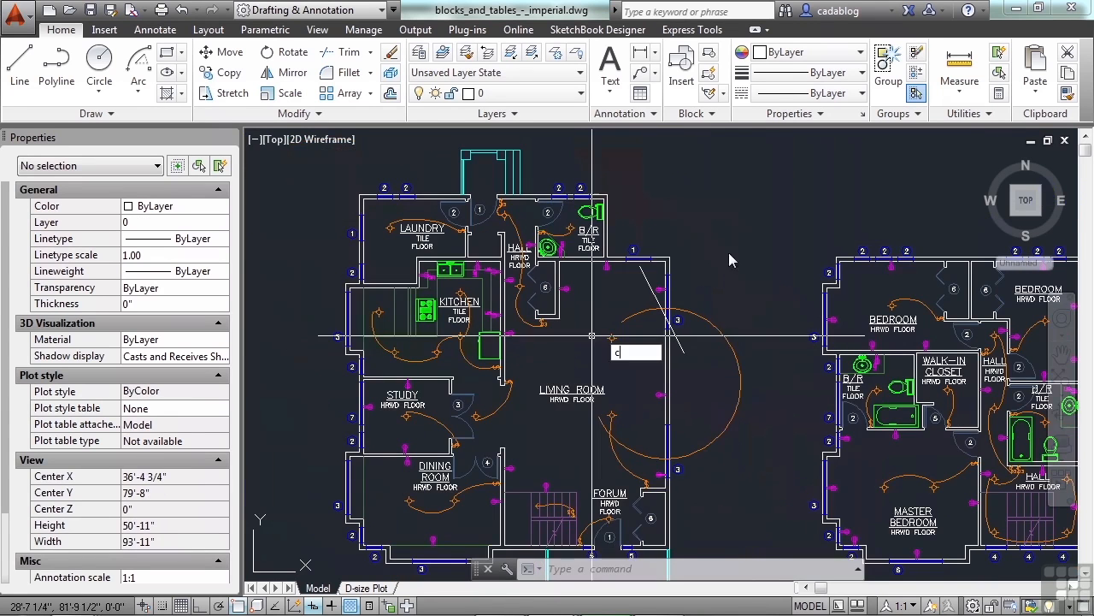
pyautogui.press('Return')
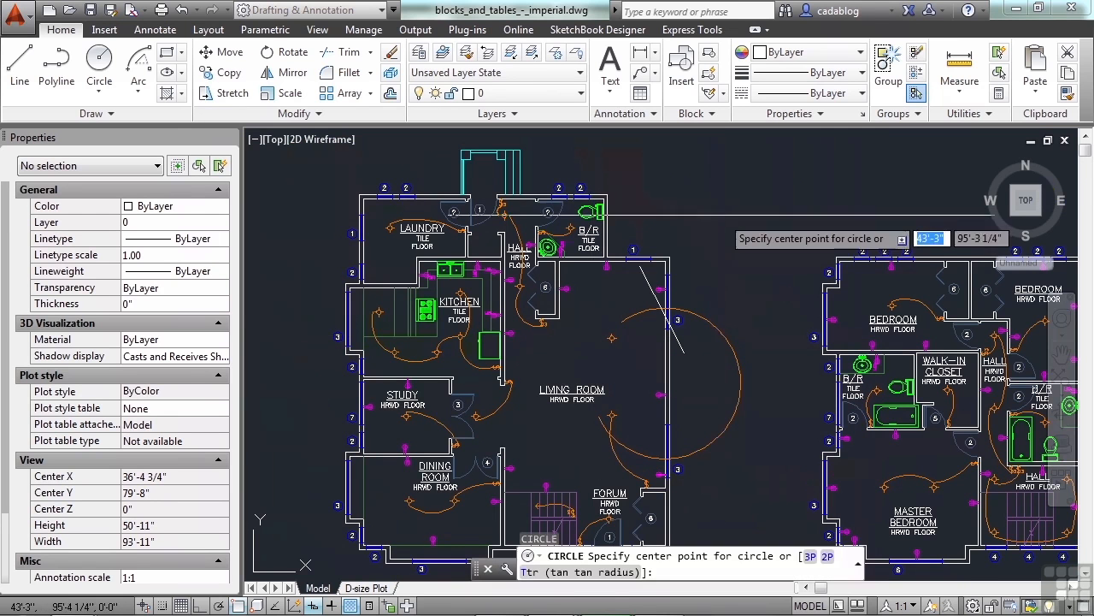
pyautogui.click(726, 203)
pyautogui.click(752, 238)
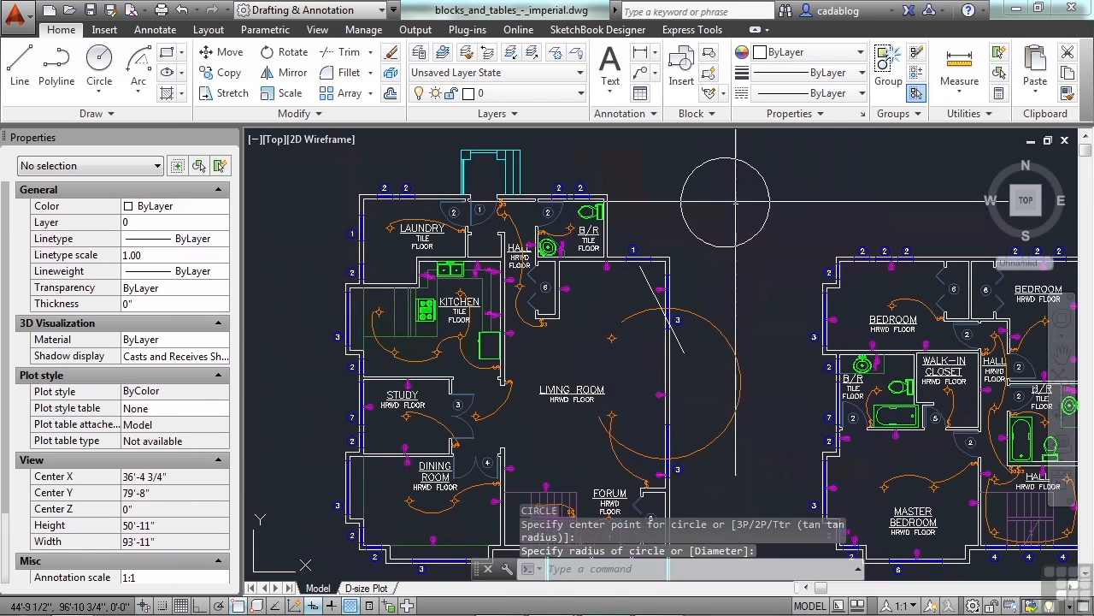
# Move the circle by its center grip up and right, to a center at about 46'-2 1/4", 97'-7 1/4".
pyautogui.moveTo(732, 188); pyautogui.dragTo(731, 246, button='middle')
pyautogui.scroll(3, 730, 241)
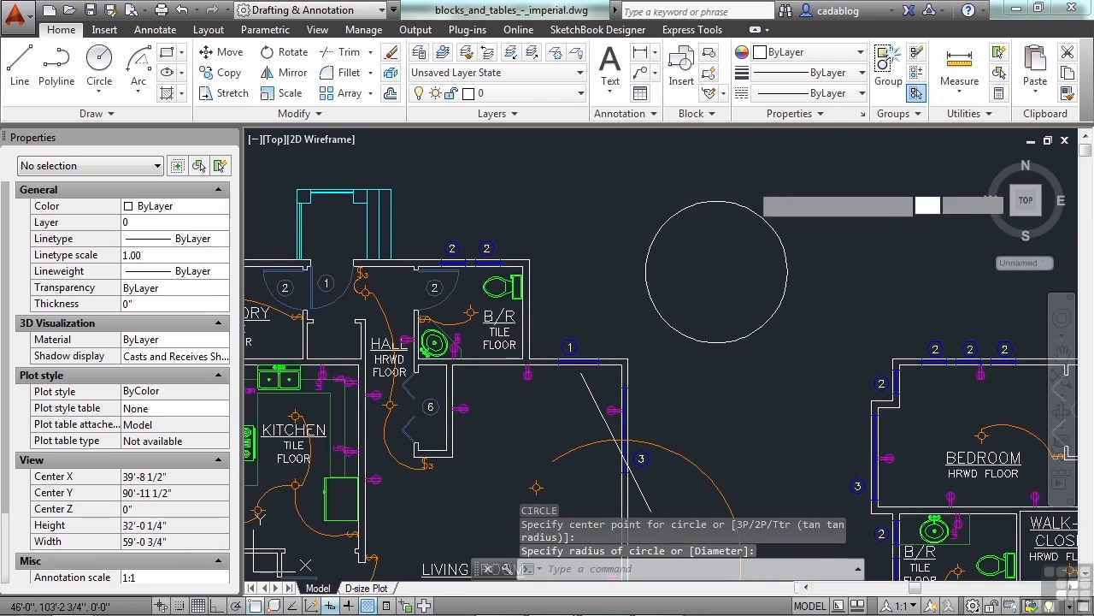
pyautogui.click(749, 181)
pyautogui.click(715, 291)
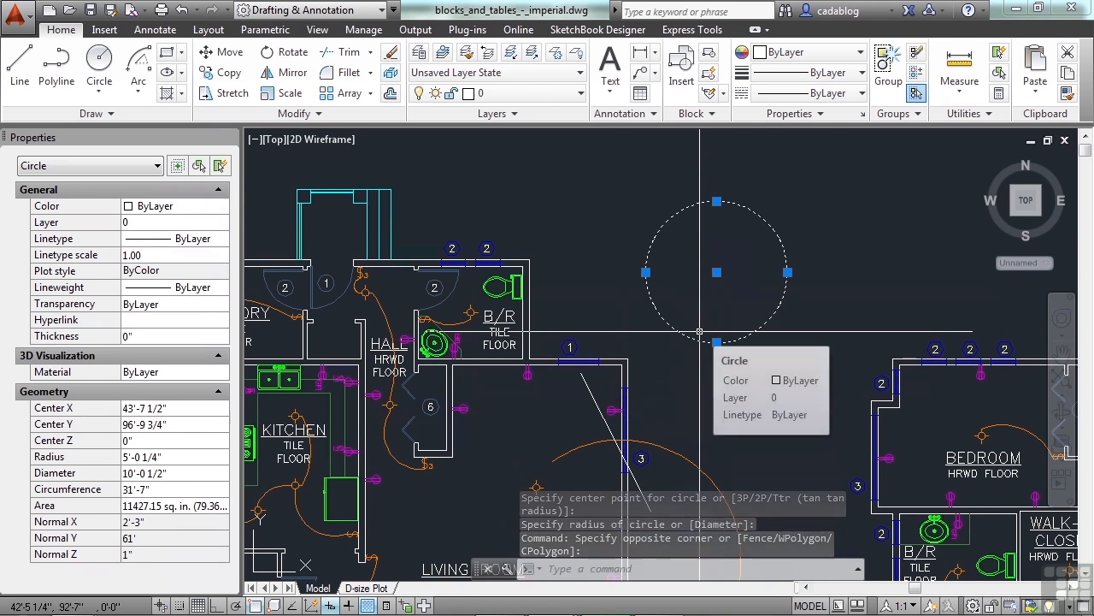
pyautogui.click(716, 272)
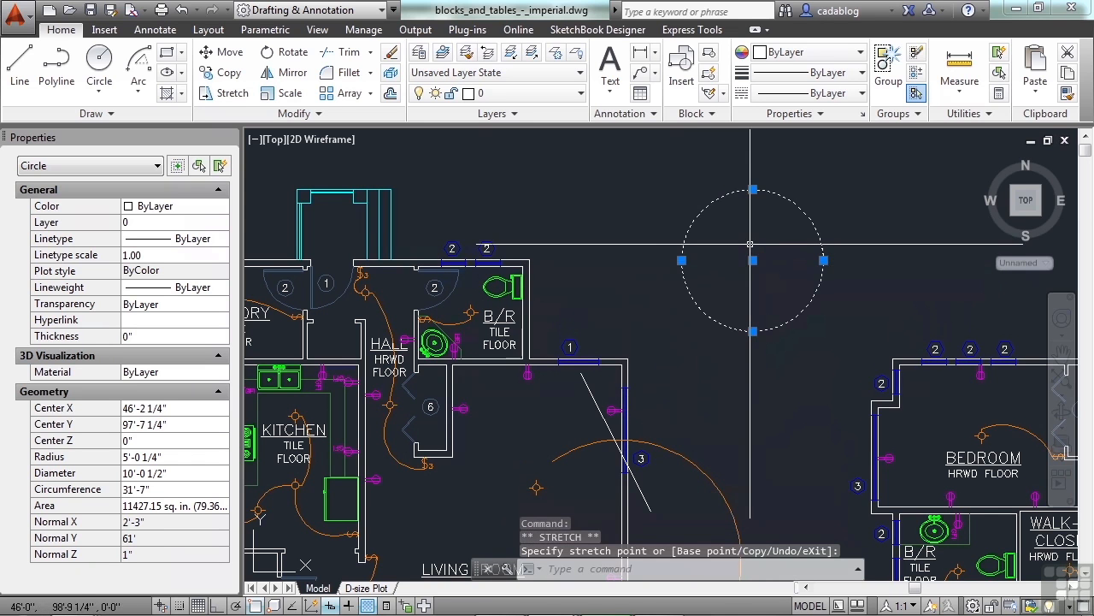
# Set the circle's radius to 3' with its right quadrant grip and clear the selection.
pyautogui.scroll(2, 780, 236)
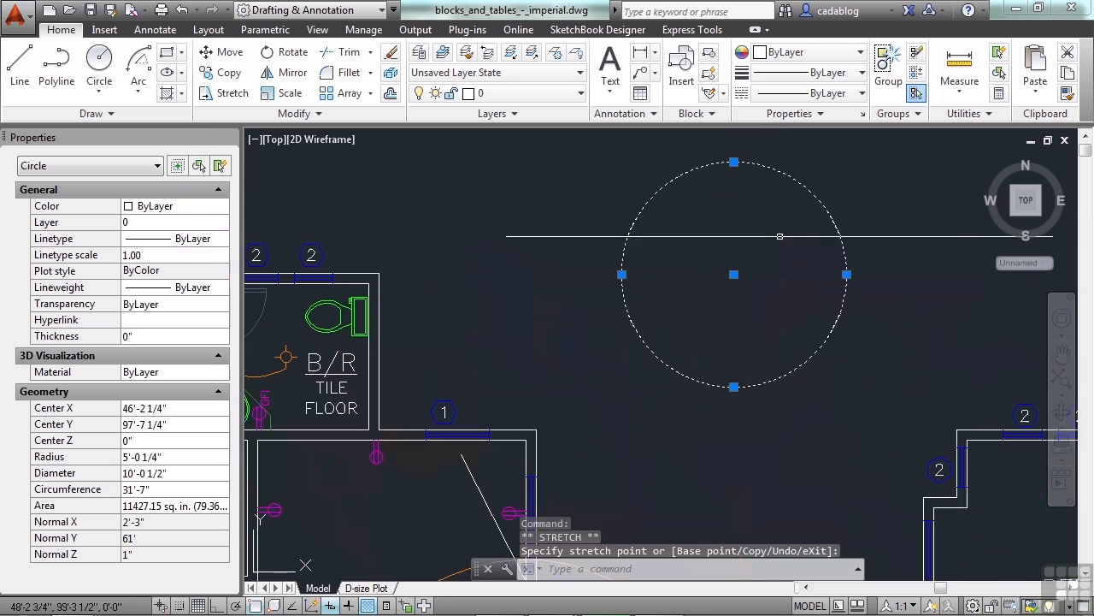
pyautogui.click(847, 274)
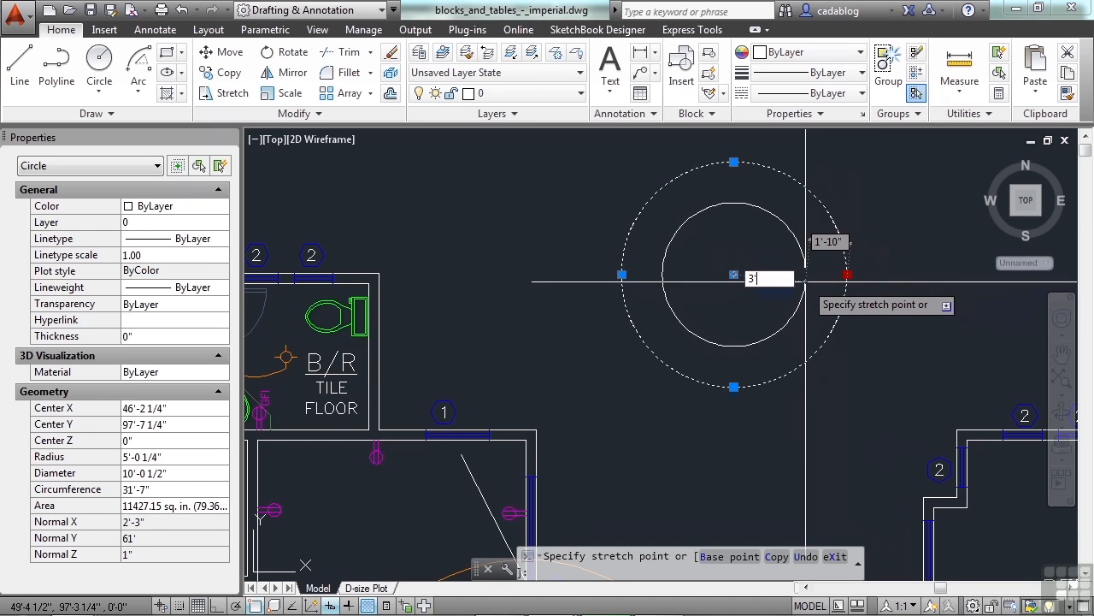
pyautogui.press('Return')
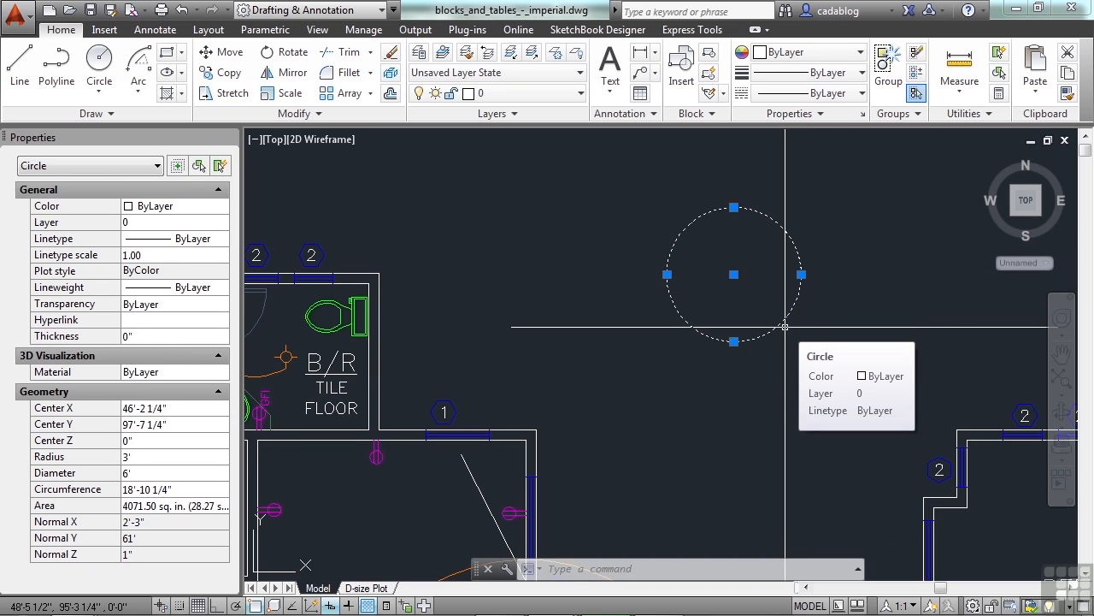
pyautogui.press('Escape')
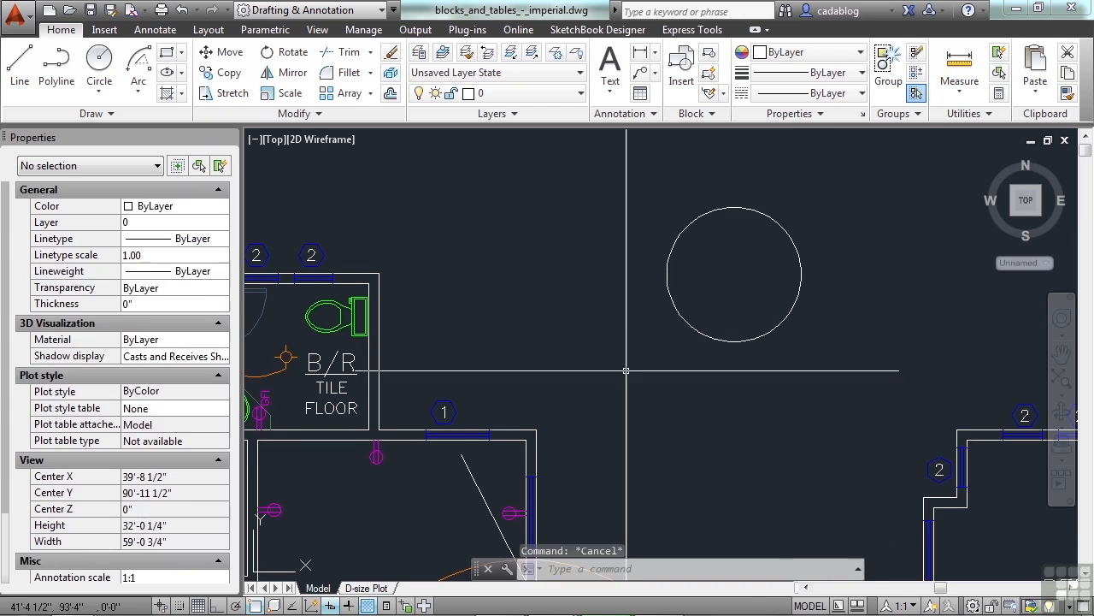
# Stretch the slanted line's upper end by its grip outside the living room, to about 42'-3 3/4", 90'-9 1/2", and deselect it.
pyautogui.moveTo(611, 391); pyautogui.dragTo(655, 236, button='middle')
pyautogui.click(518, 318)
pyautogui.click(504, 295)
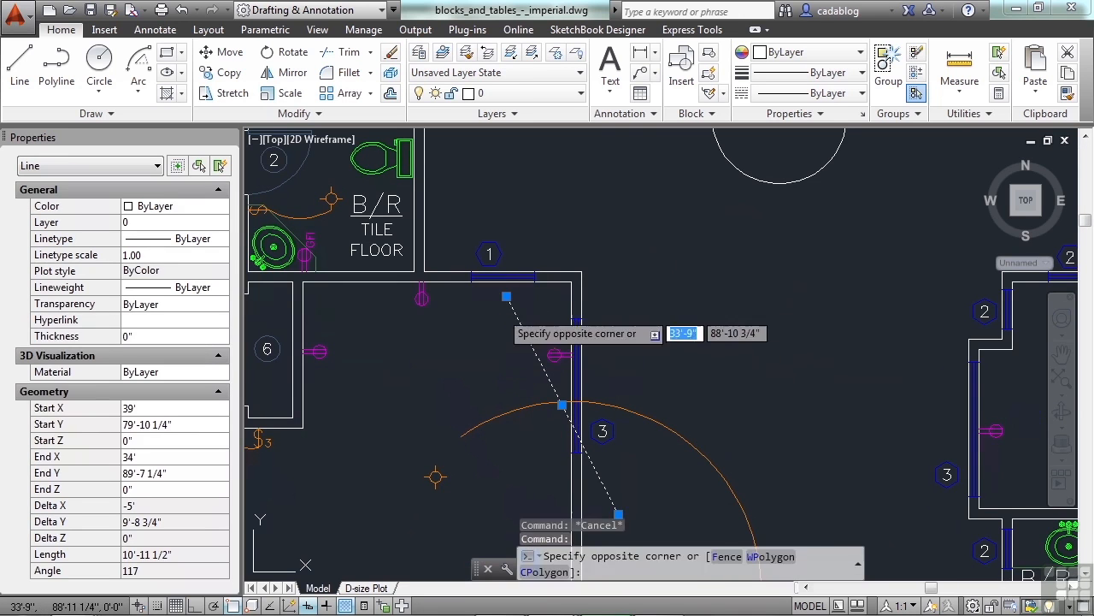
pyautogui.click(507, 295)
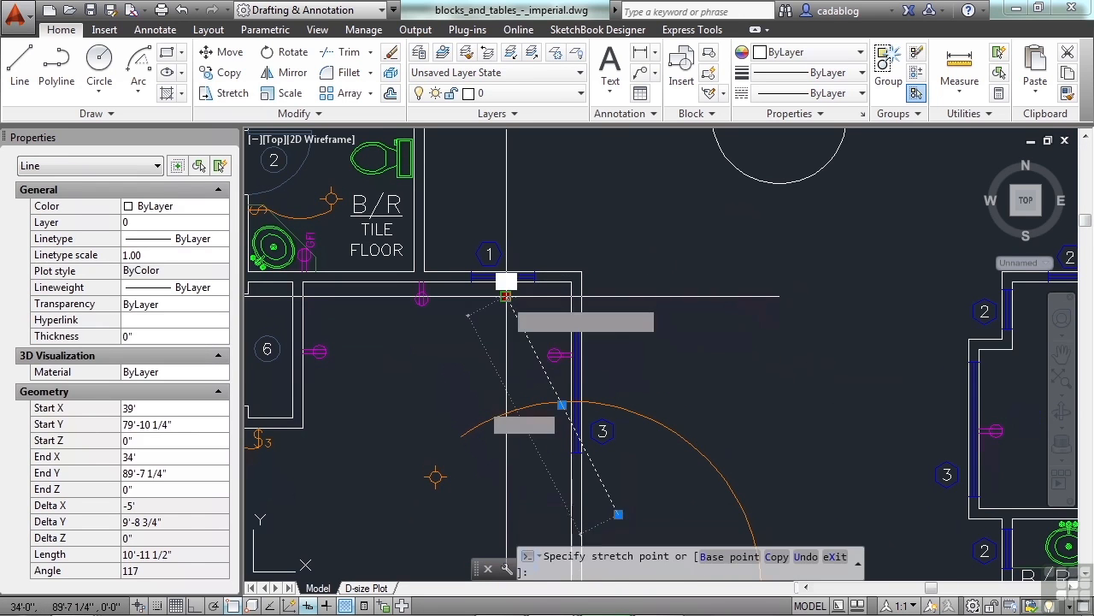
pyautogui.click(692, 268)
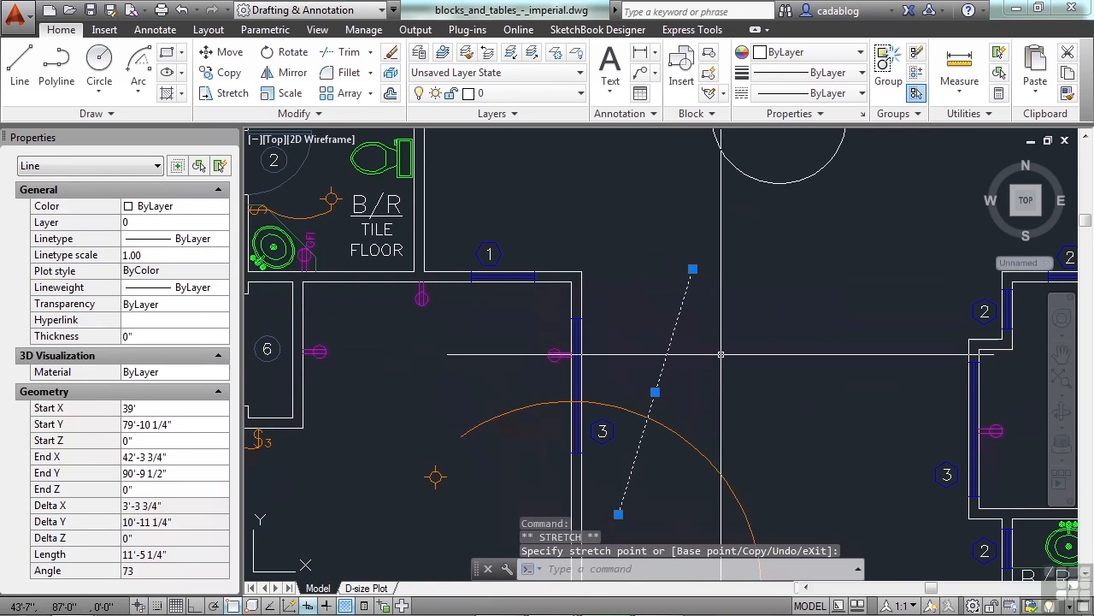
pyautogui.press('Escape')
pyautogui.press('Escape')
# Stretch the line's upper end with the Stretch command and a crossing window, to about 45'-8", 89'-6 1/2".
pyautogui.write('s')
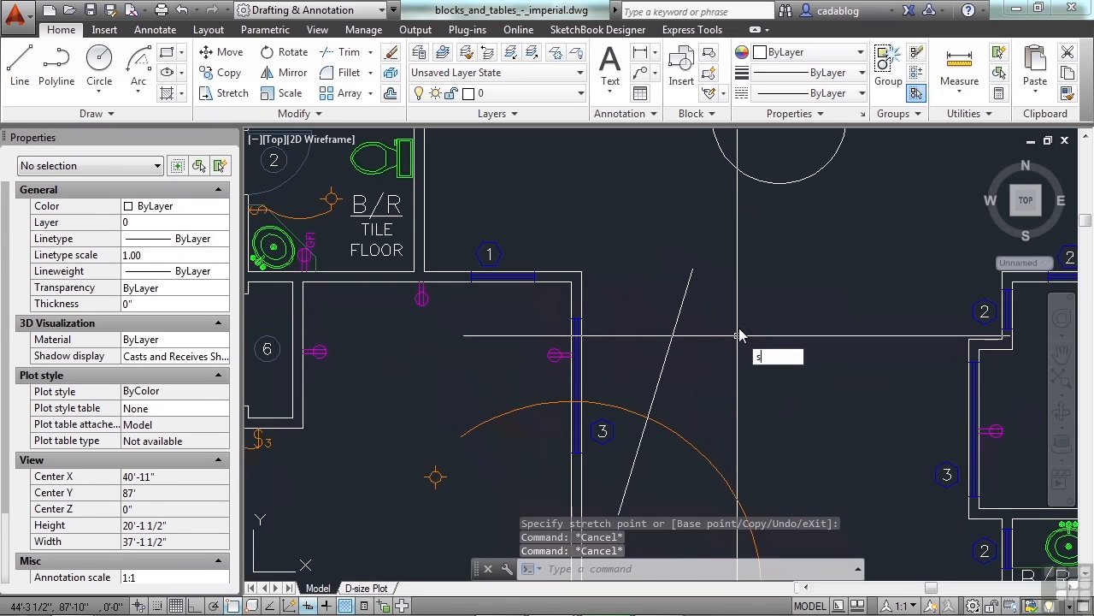
pyautogui.press('Return')
pyautogui.click(720, 219)
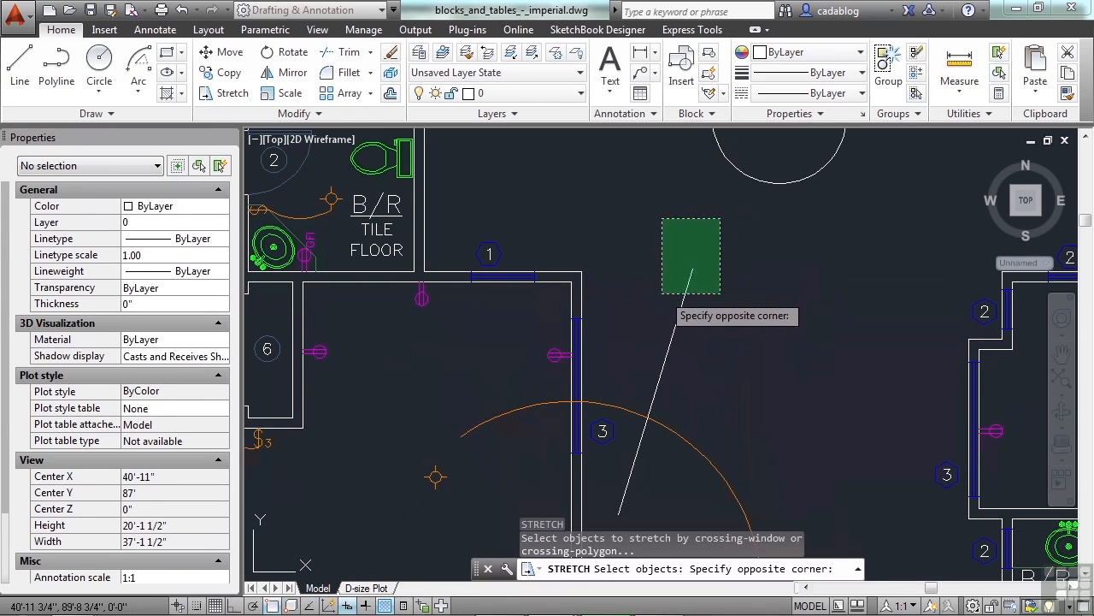
pyautogui.click(660, 291)
pyautogui.press('Return')
pyautogui.click(697, 304)
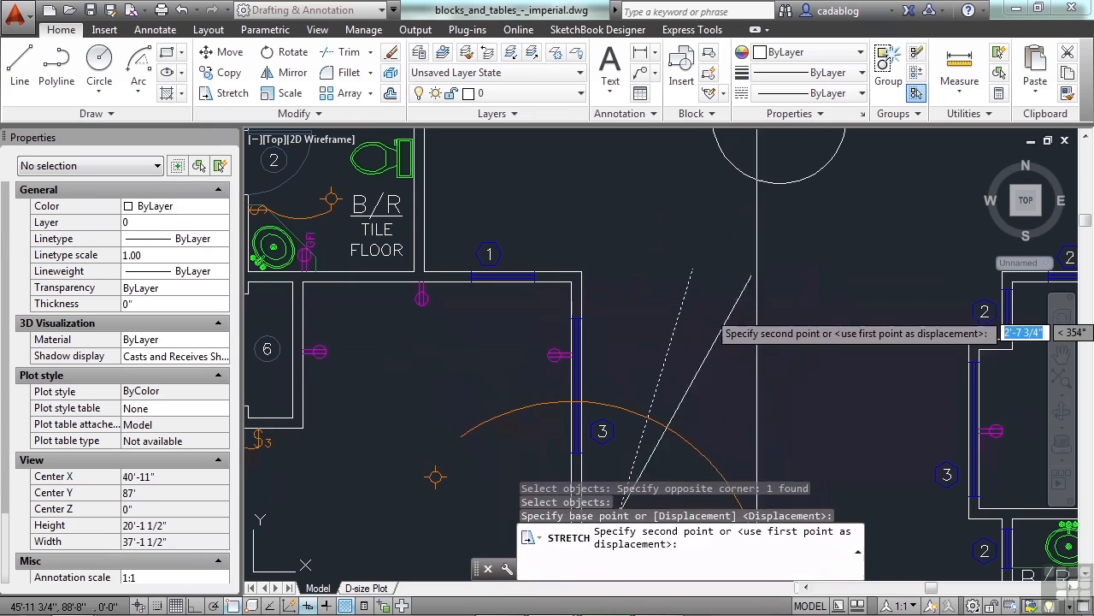
pyautogui.click(777, 329)
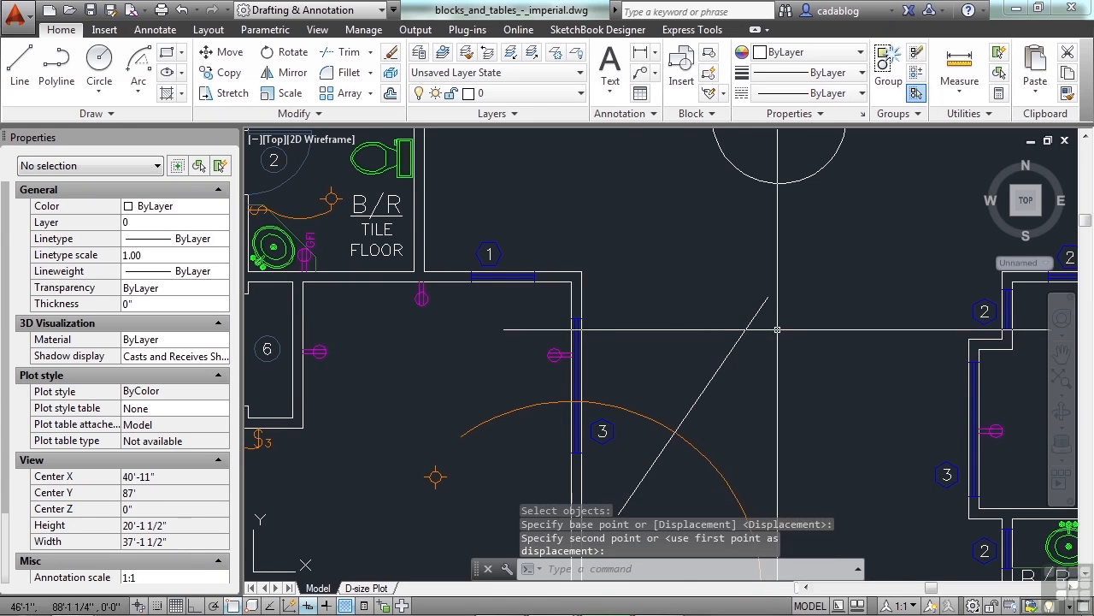
# Stretch the line's upper end by its grip back left, to about 42'-6", 90'-4", and clear the selection.
pyautogui.click(750, 321)
pyautogui.click(767, 297)
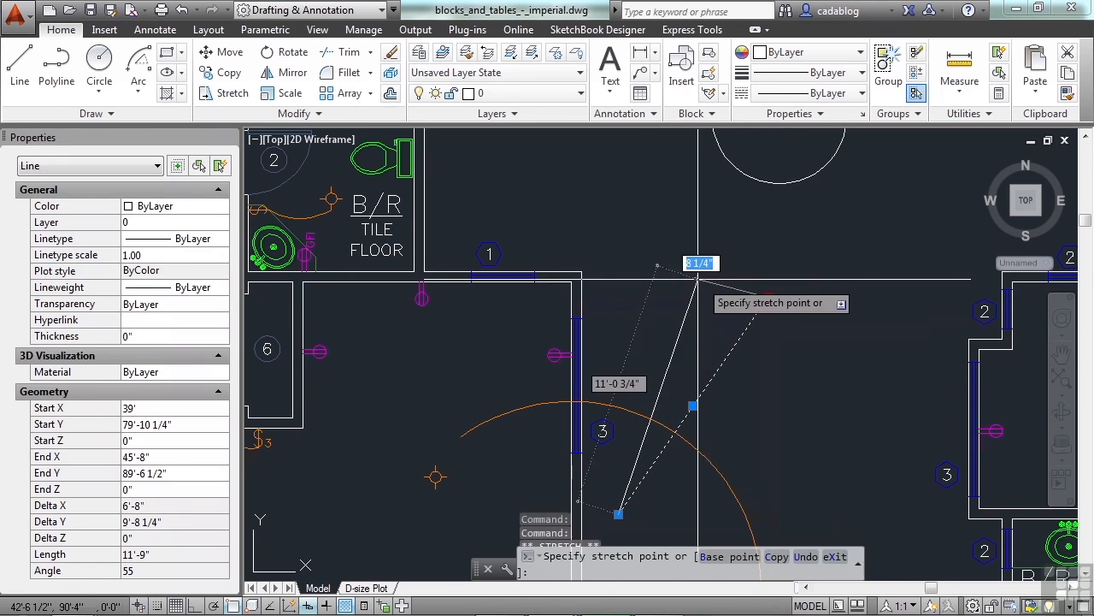
pyautogui.click(699, 278)
pyautogui.press('Escape')
pyautogui.press('Escape')
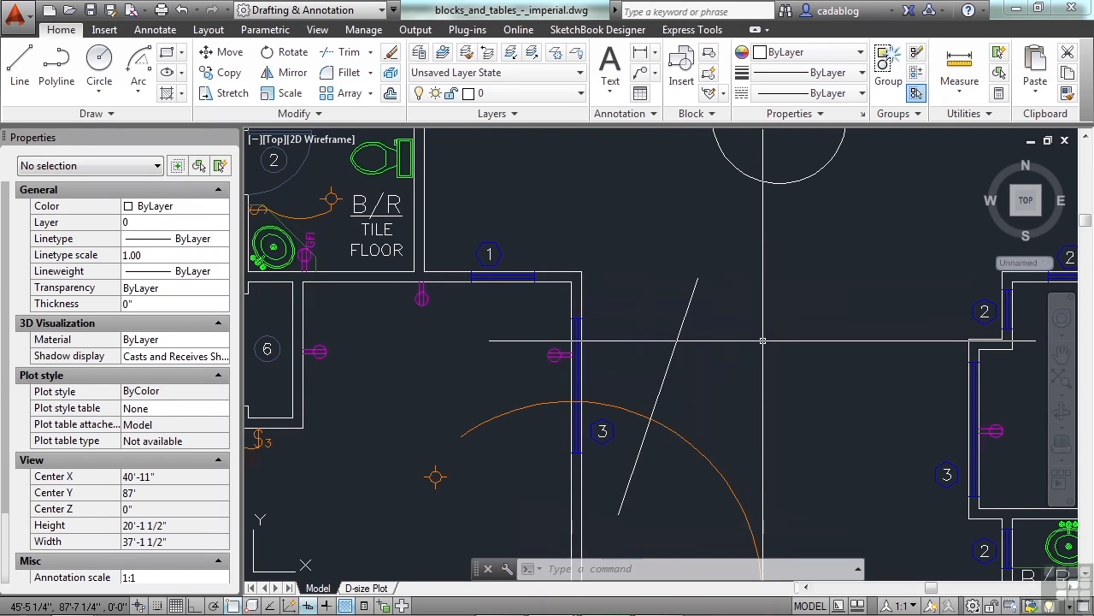
# Move the slanted line by its midpoint grip until its upper end is at about 46'-6", 92'-8 1/2", and select the circle with it.
pyautogui.click(753, 357)
pyautogui.click(658, 395)
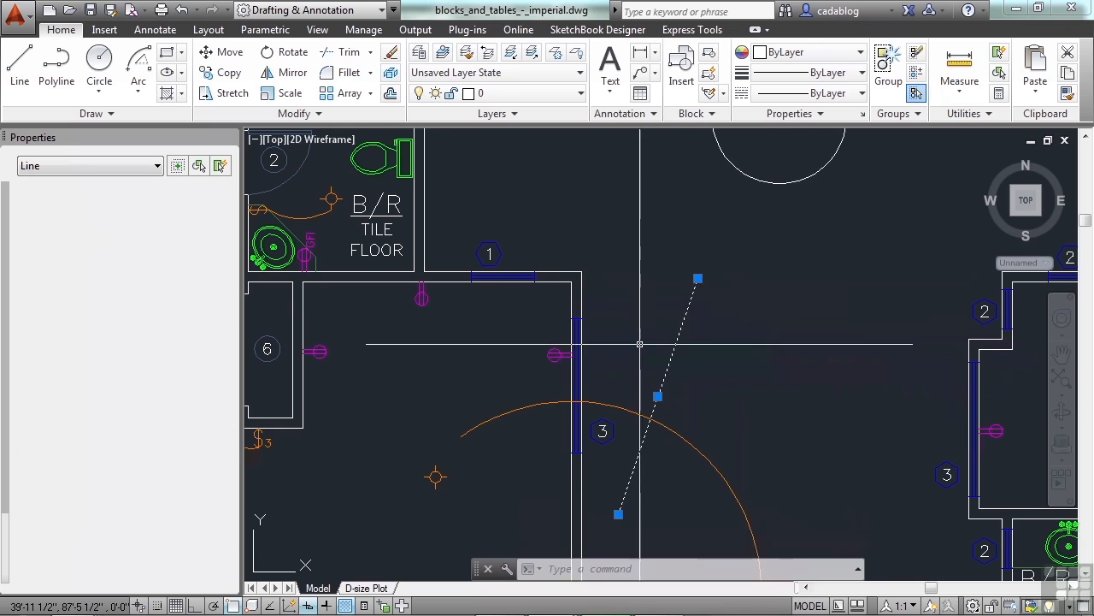
pyautogui.click(659, 395)
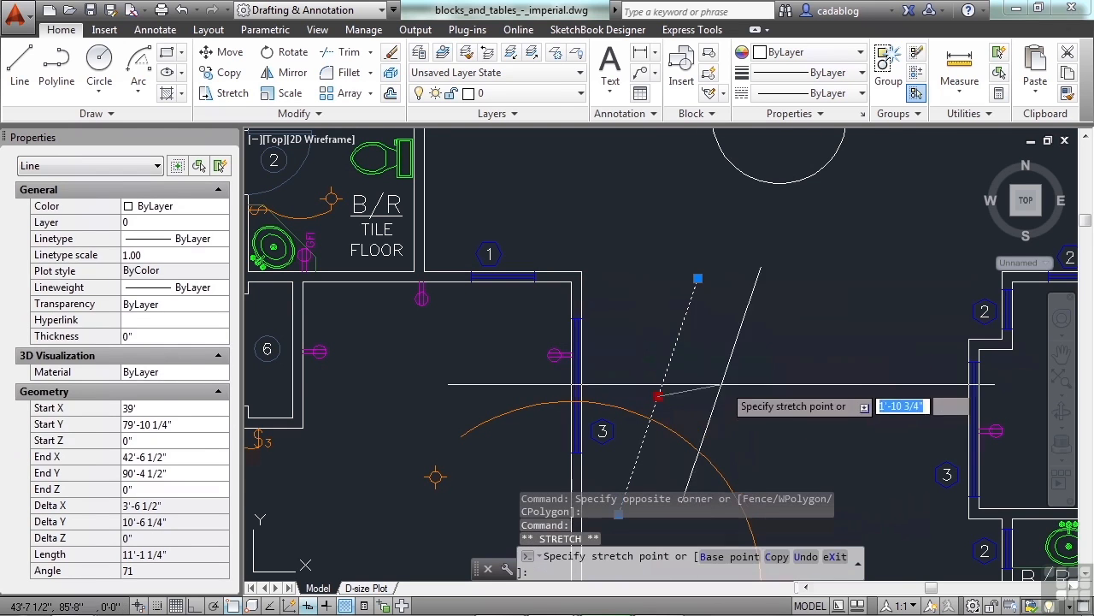
pyautogui.scroll(-2, 718, 344)
pyautogui.click(759, 210)
pyautogui.click(733, 249)
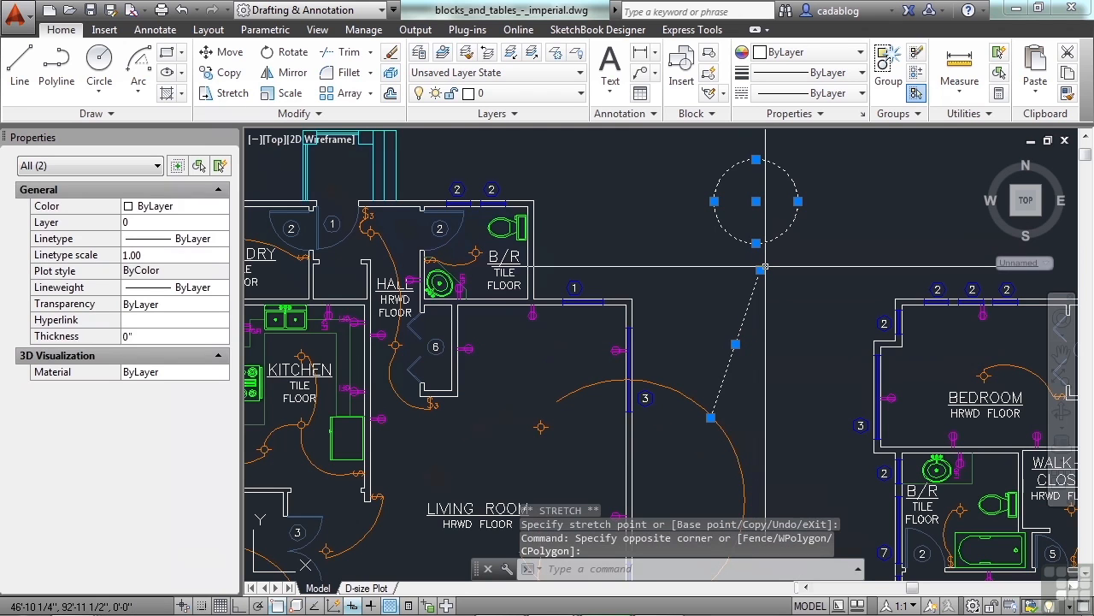
# Make the circle's bottom quadrant grip and the line's upper end grip hot together and stretch both, enlarging the circle and shortening the line.
pyautogui.keyDown('shift'); pyautogui.click(757, 242); pyautogui.keyUp('shift')
pyautogui.keyDown('shift'); pyautogui.click(761, 270); pyautogui.keyUp('shift')
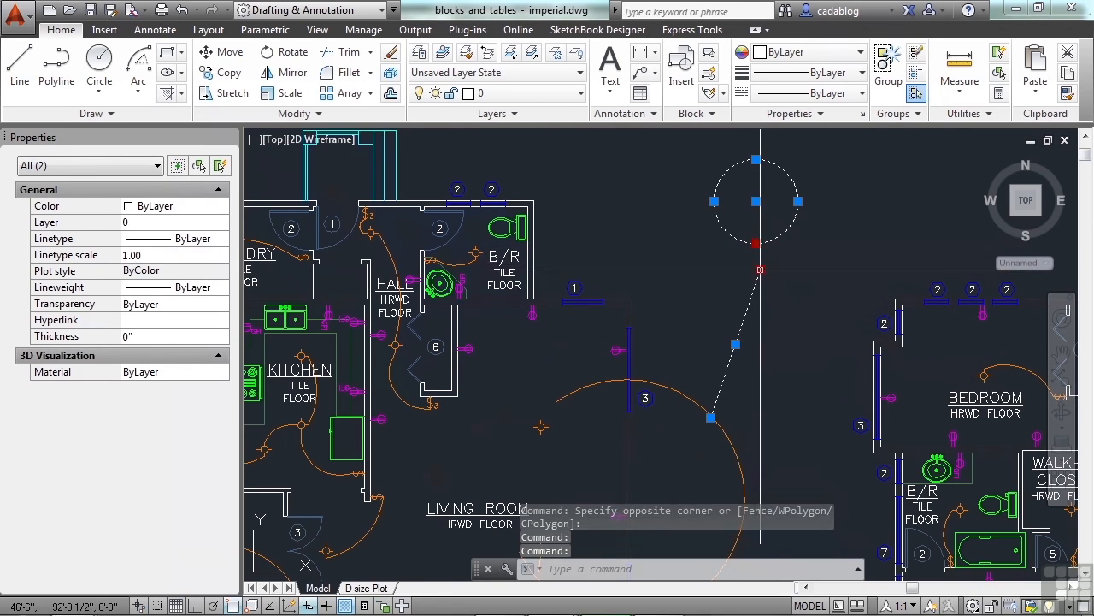
pyautogui.click(761, 271)
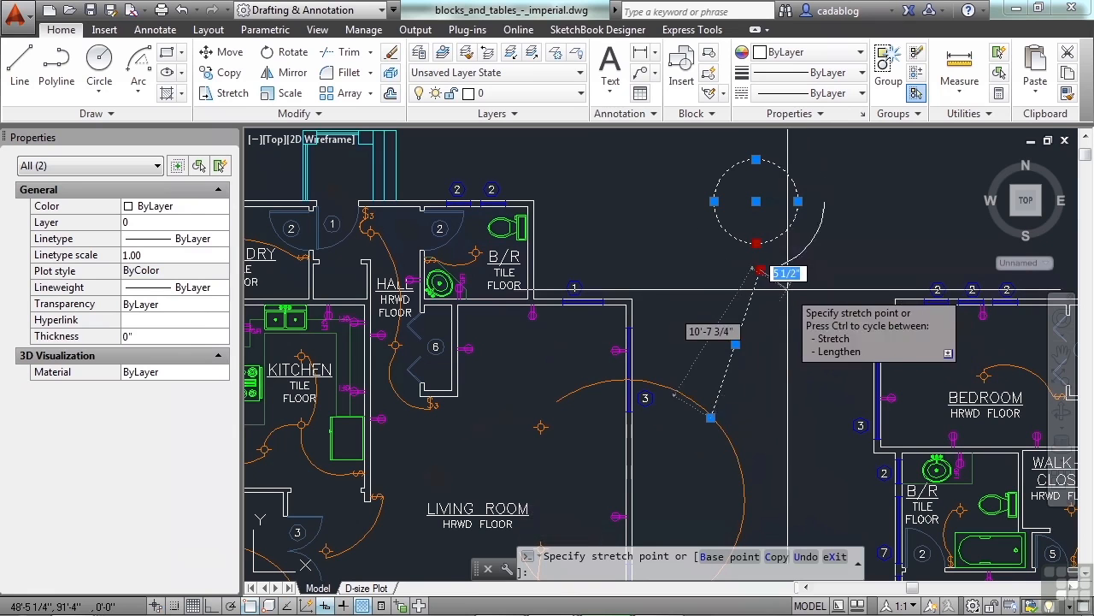
pyautogui.write('2')
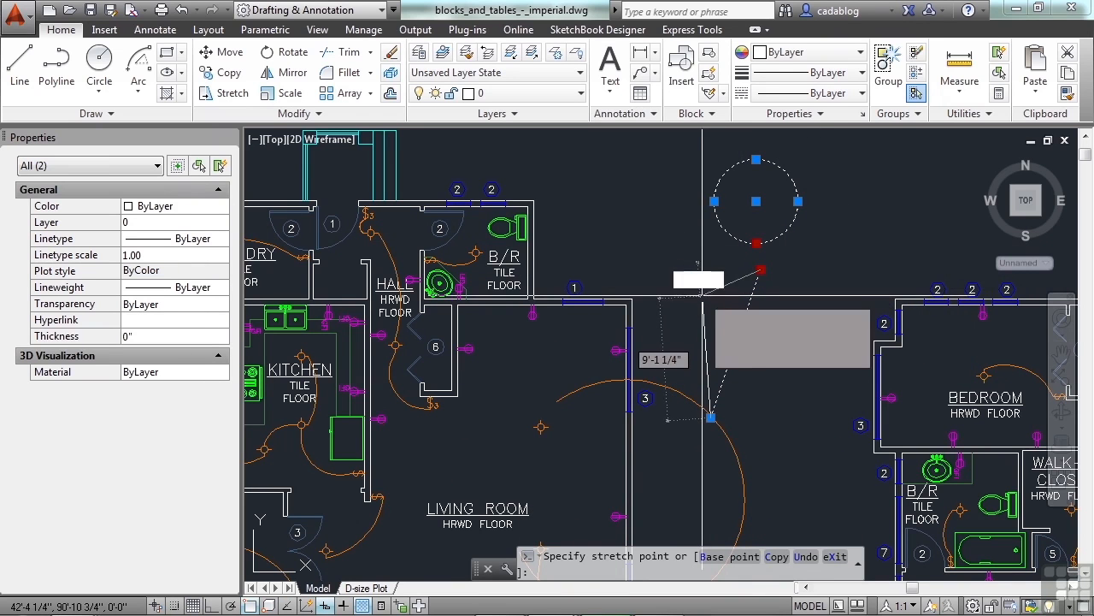
pyautogui.click(720, 307)
# Stretch the line's upper end by its grip onto the circle's bottom quadrant and clear the selection.
pyautogui.click(720, 306)
pyautogui.moveTo(721, 307)
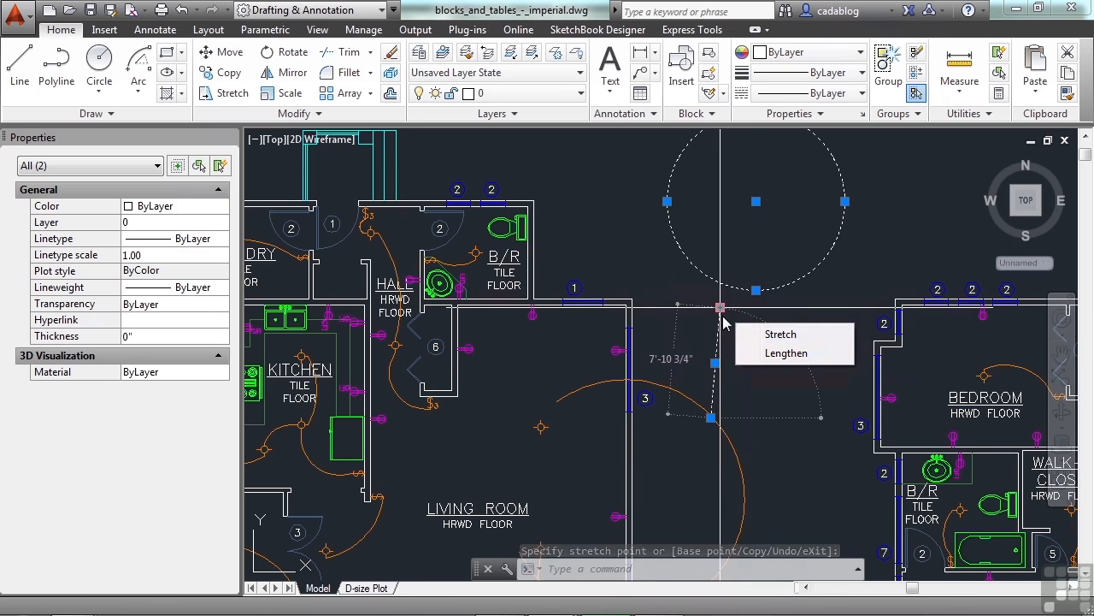
pyautogui.click(756, 291)
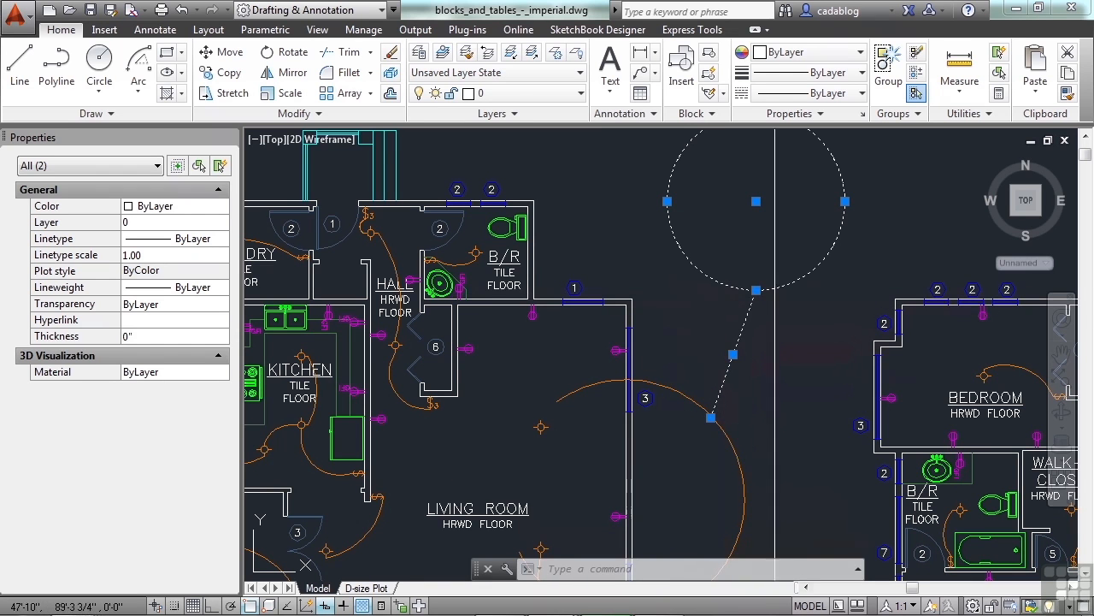
pyautogui.press('Escape')
# Cycle the lower-end grip of the slanted line through the Move, Rotate, Scale, Mirror and Stretch modes, and cancel without editing the line.
pyautogui.click(749, 341)
pyautogui.click(712, 419)
pyautogui.scroll(2, 711, 421)
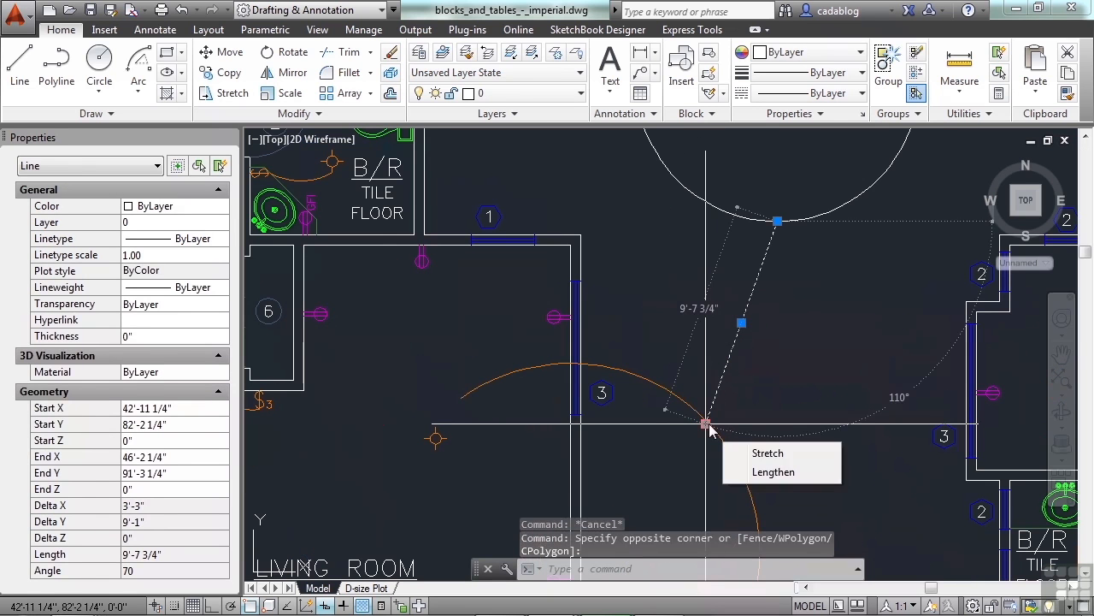
pyautogui.click(706, 423)
pyautogui.press('space')
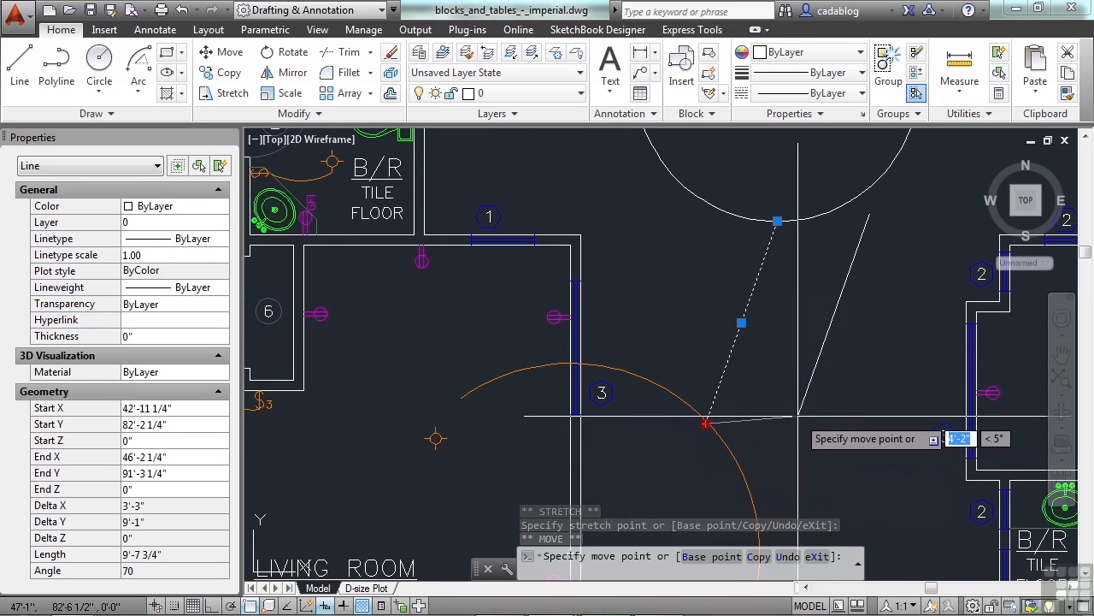
pyautogui.press('space')
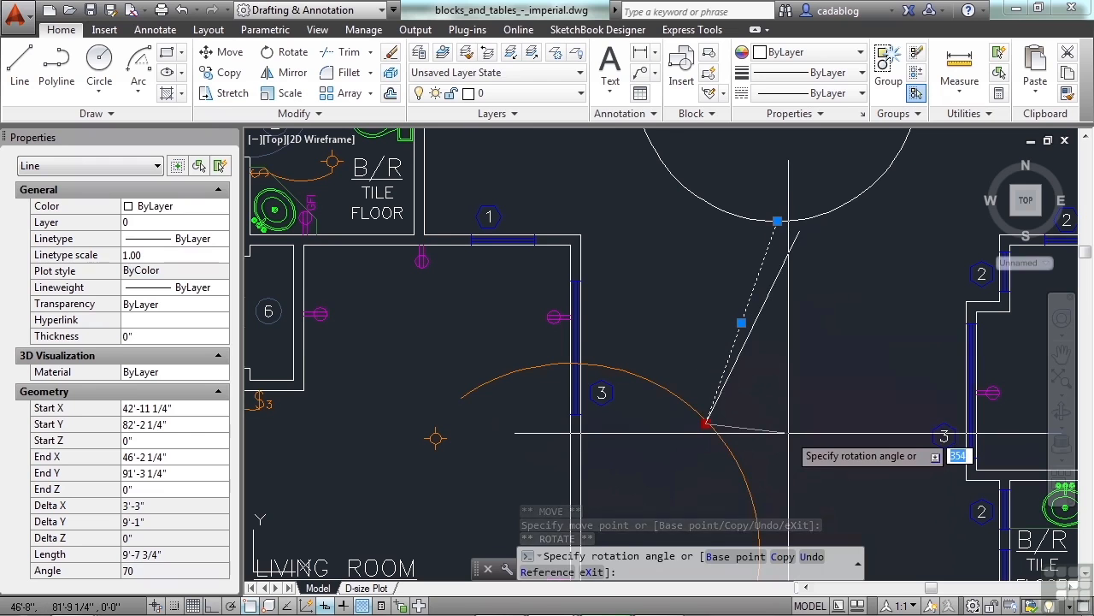
pyautogui.press('space')
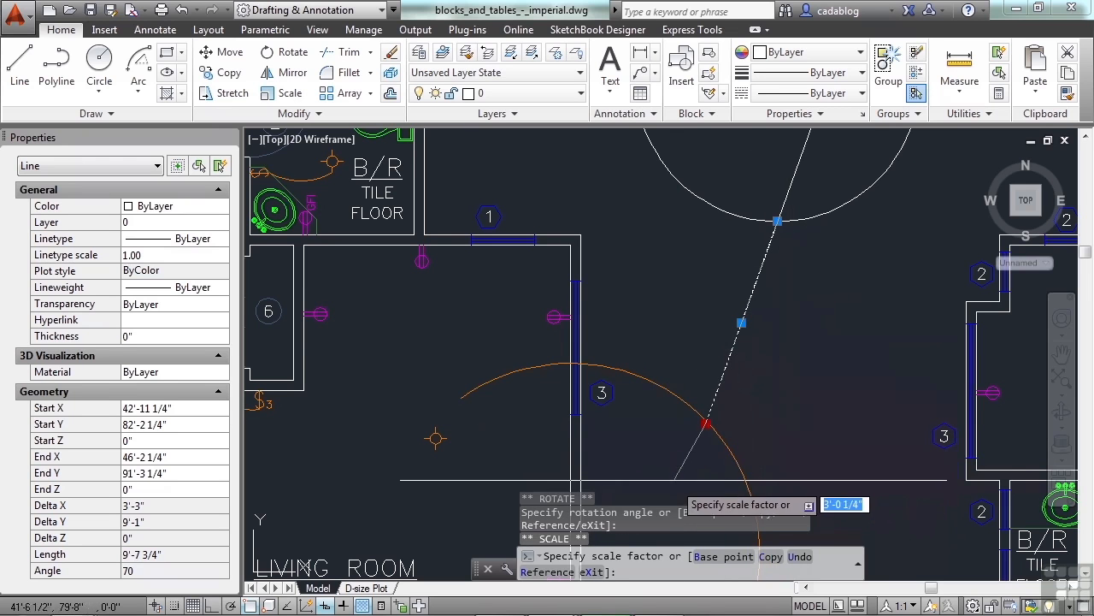
pyautogui.scroll(-4, 707, 419)
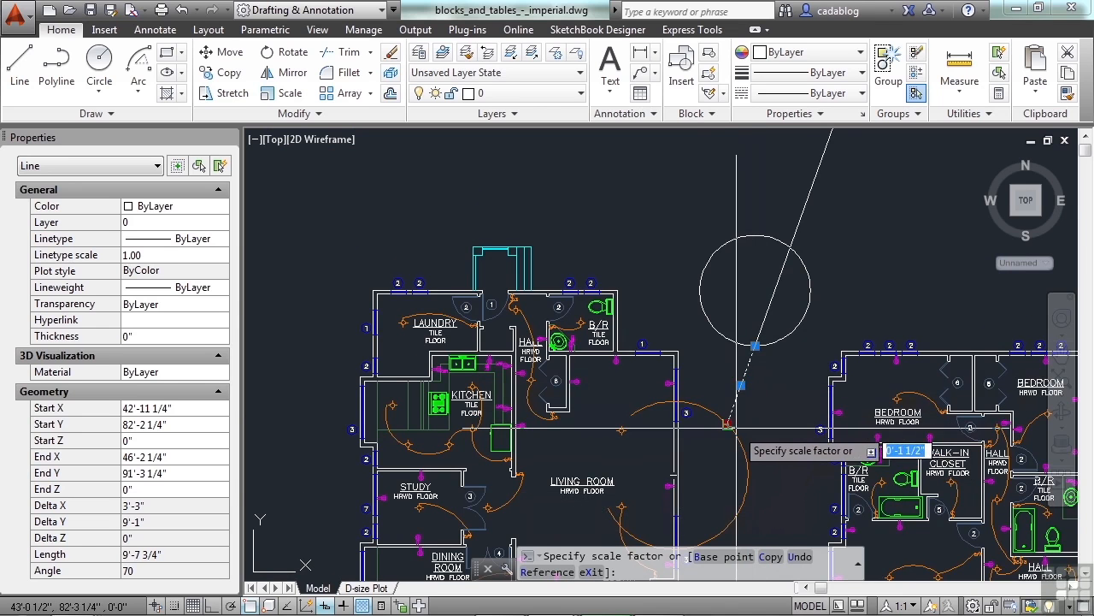
pyautogui.scroll(2, 740, 425)
pyautogui.press('space')
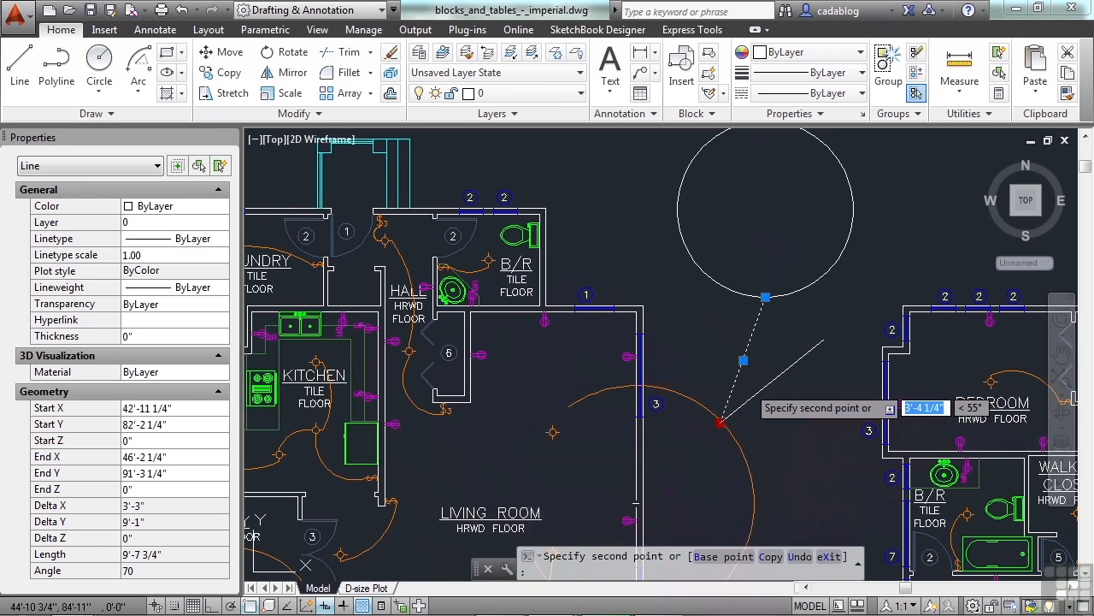
pyautogui.press('space')
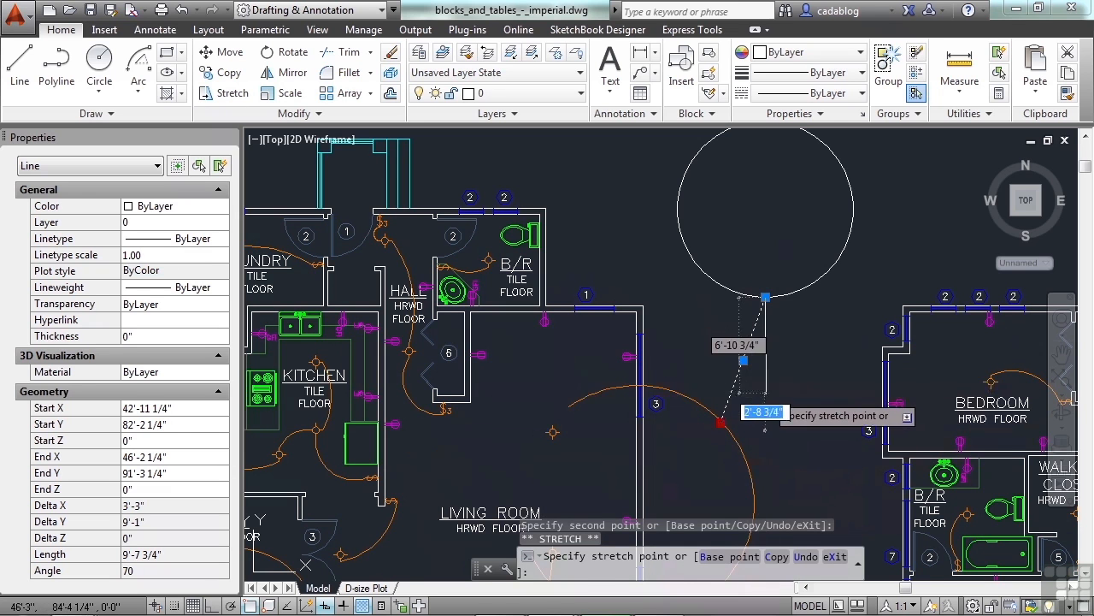
pyautogui.press('Escape')
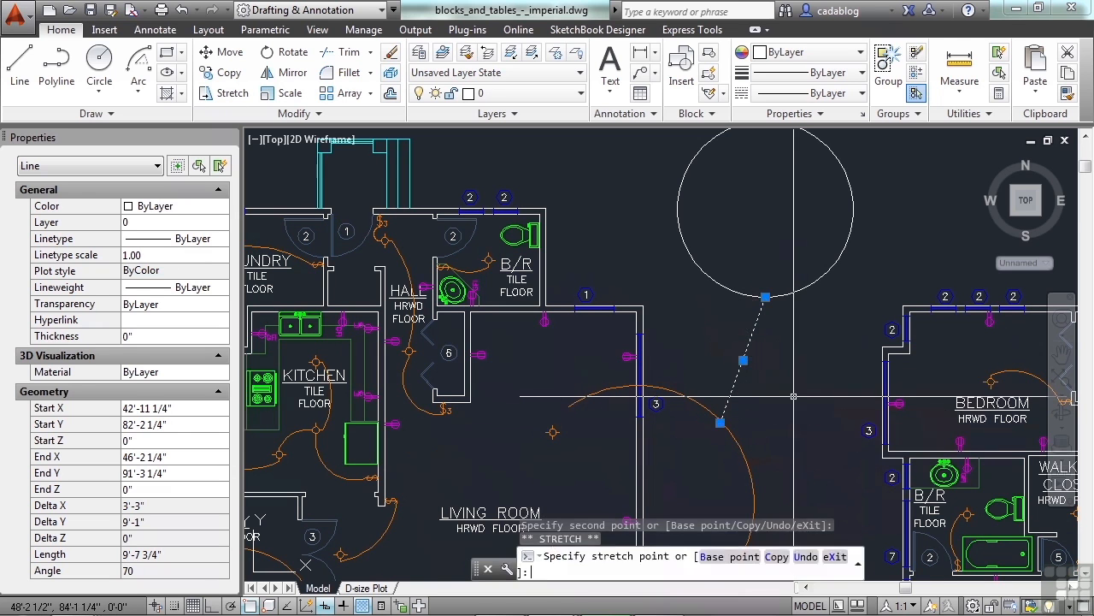
pyautogui.press('Escape')
# Sketch an open two-segment polyline about 18'-7" long outside the circle, starting at about 56'-6 1/2", 107'-11 3/4".
pyautogui.moveTo(768, 223); pyautogui.dragTo(702, 319, button='middle')
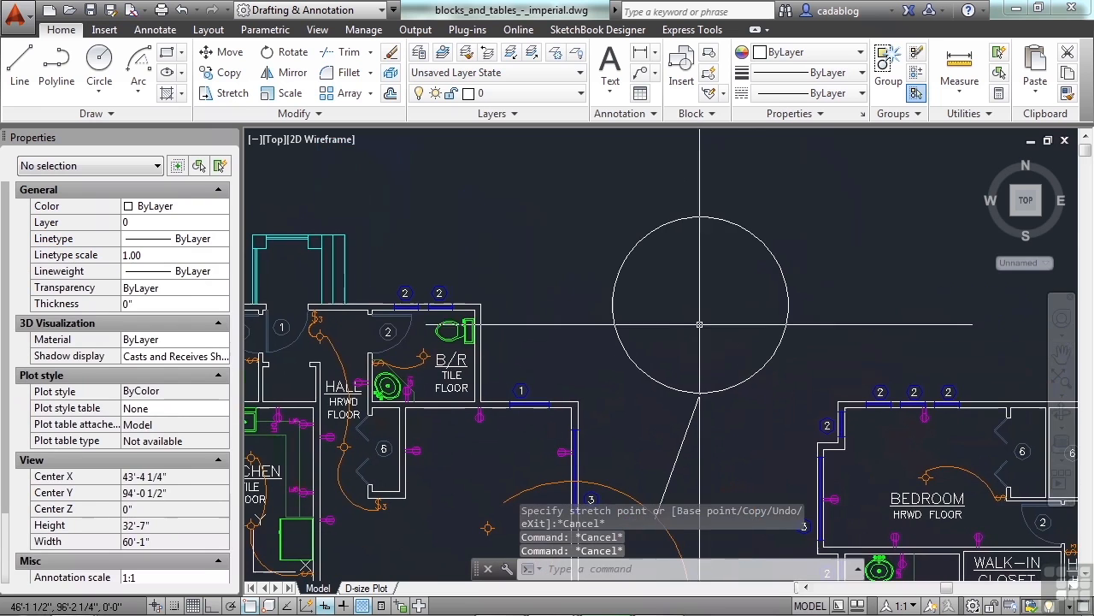
pyautogui.press('Return')
pyautogui.scroll(-3, 702, 322)
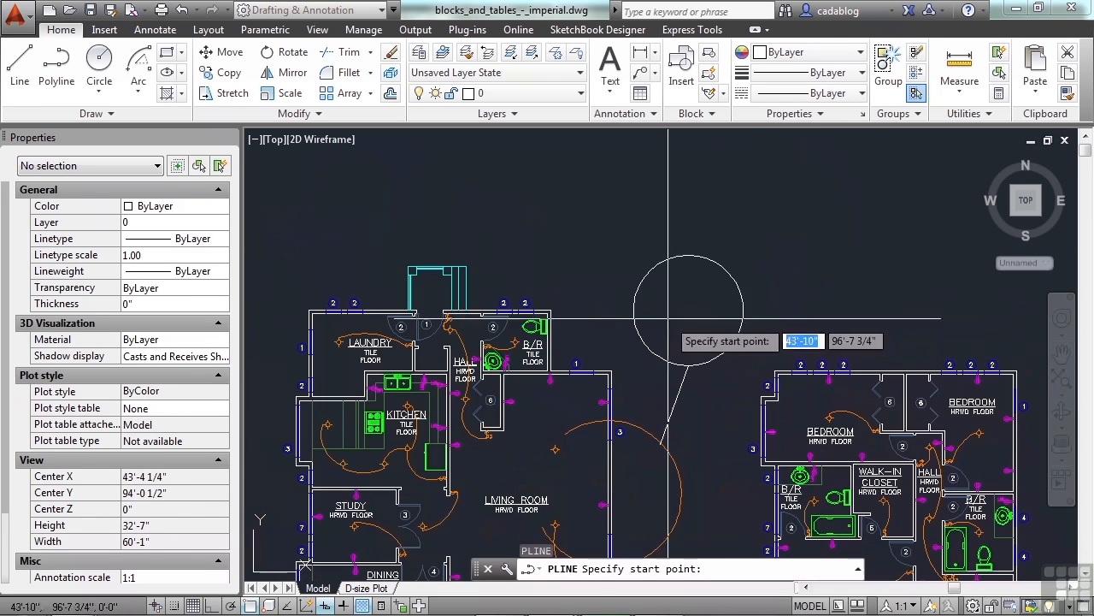
pyautogui.click(778, 220)
pyautogui.click(852, 230)
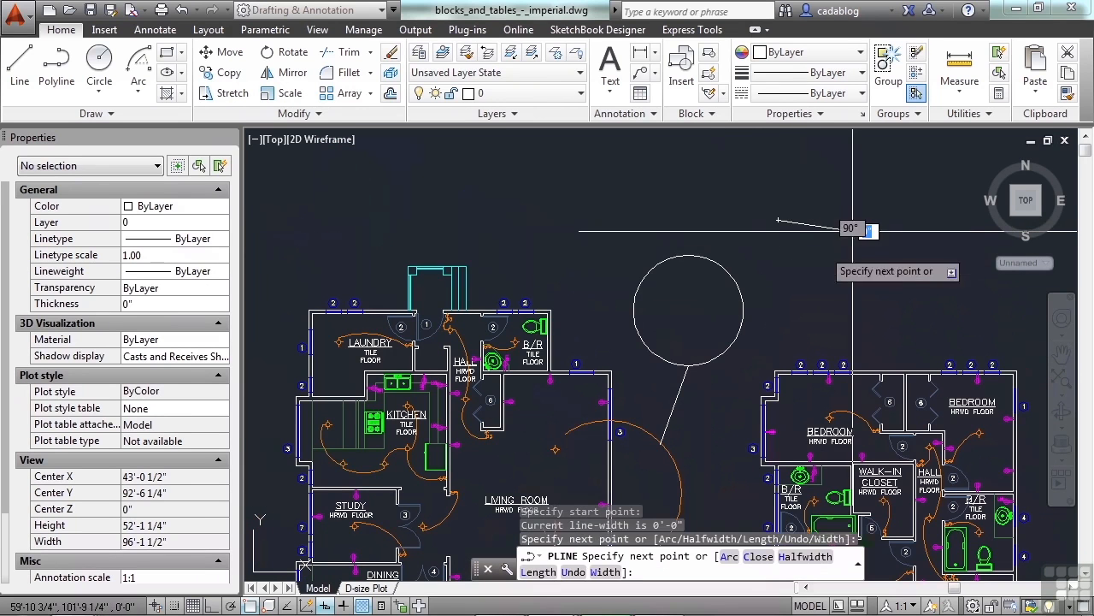
pyautogui.click(798, 296)
pyautogui.press('Return')
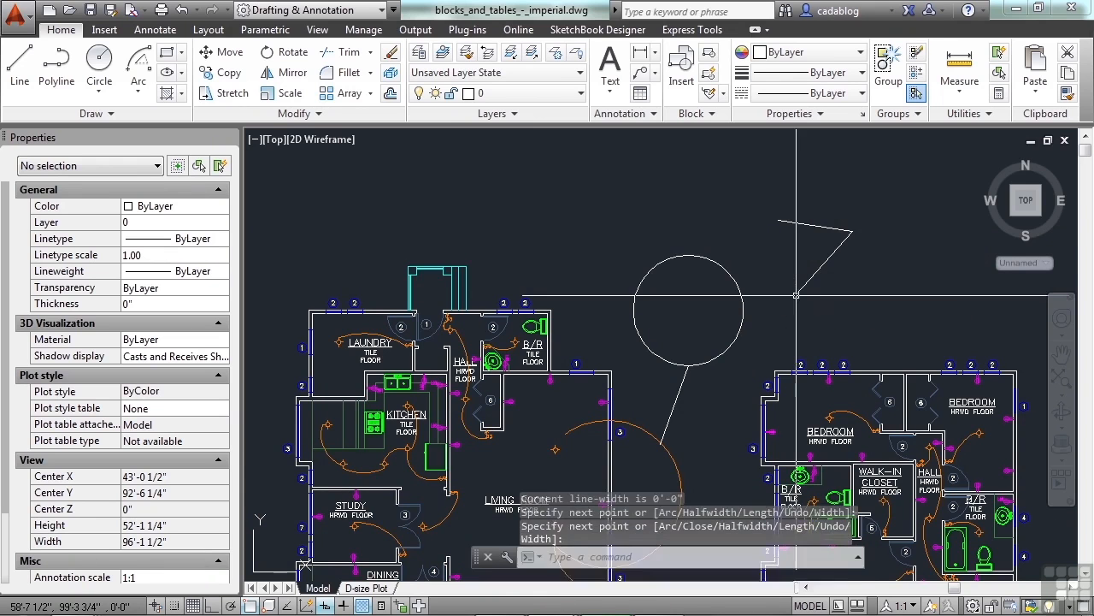
# Place four copies of the polyline from its lower-end grip using Move mode with the Copy option, three to its right and one upper left.
pyautogui.scroll(2, 865, 253)
pyautogui.click(865, 211)
pyautogui.click(808, 295)
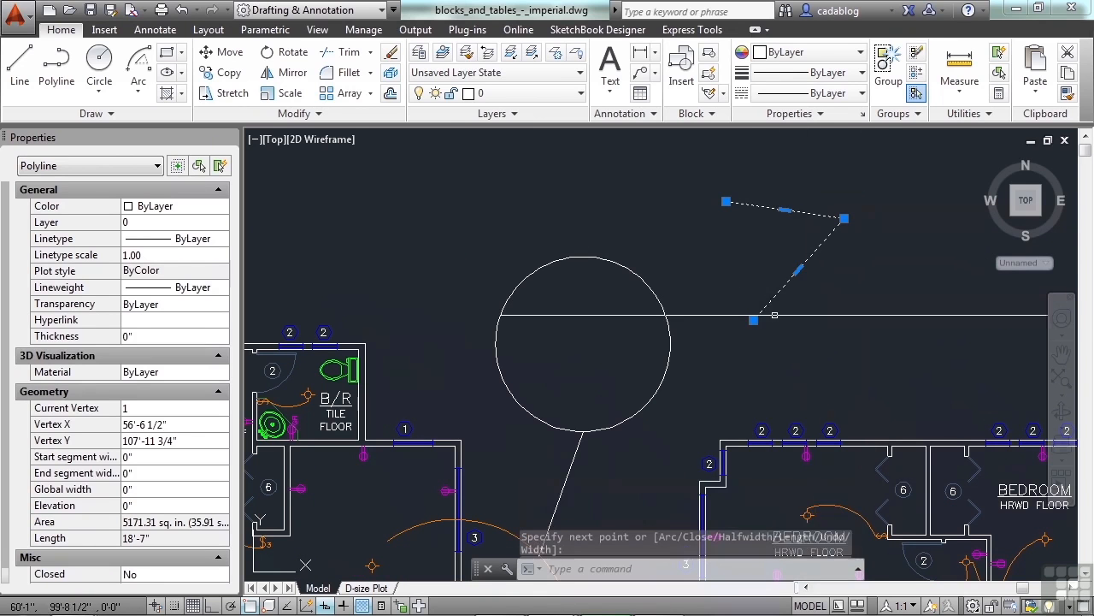
pyautogui.click(754, 320)
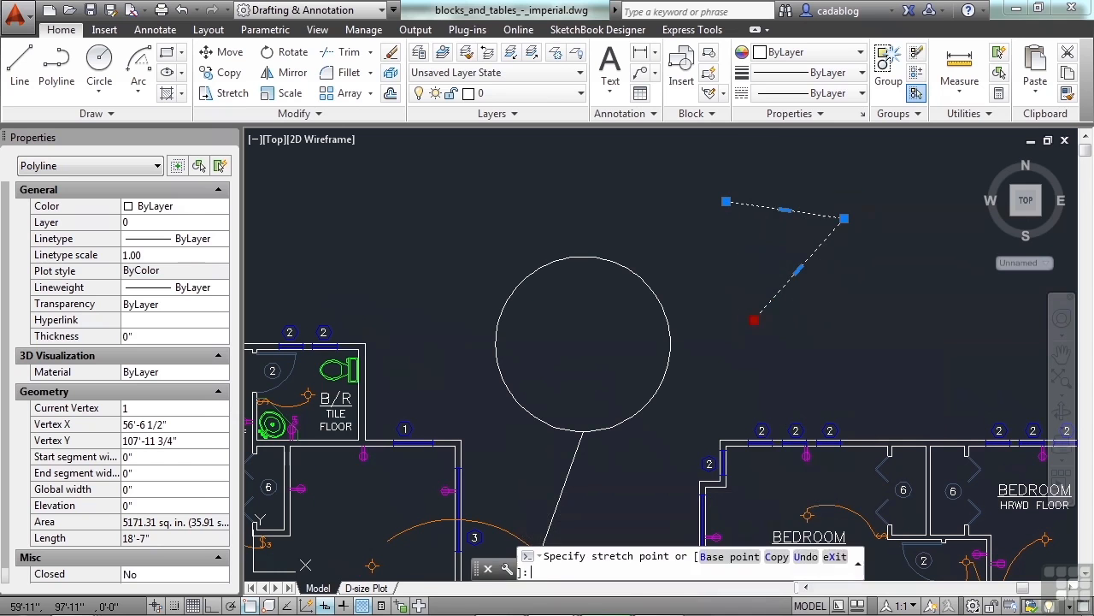
pyautogui.press('space')
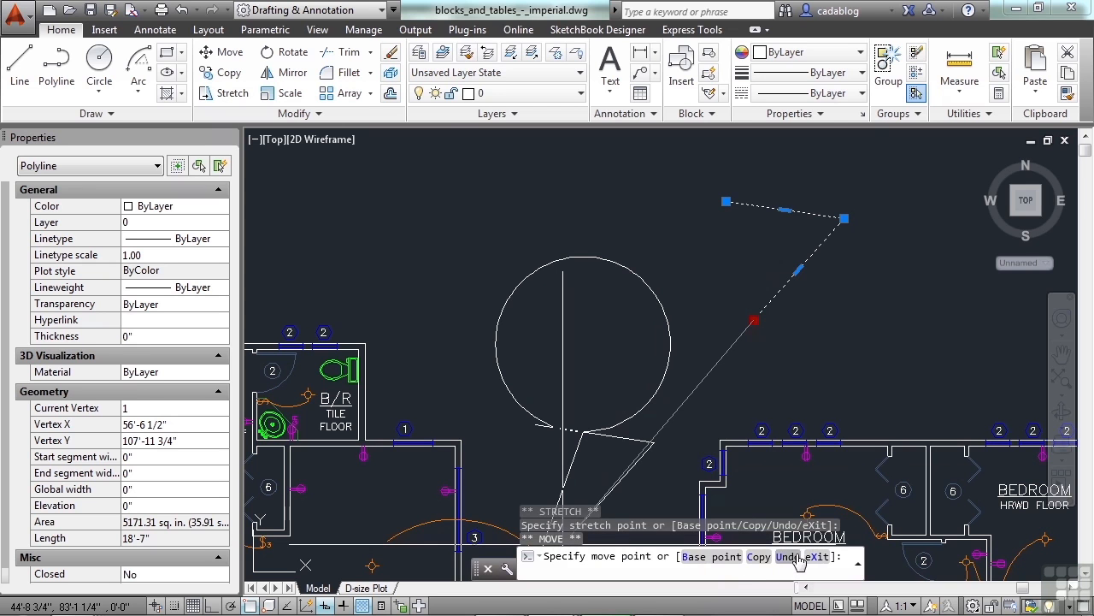
pyautogui.click(757, 557)
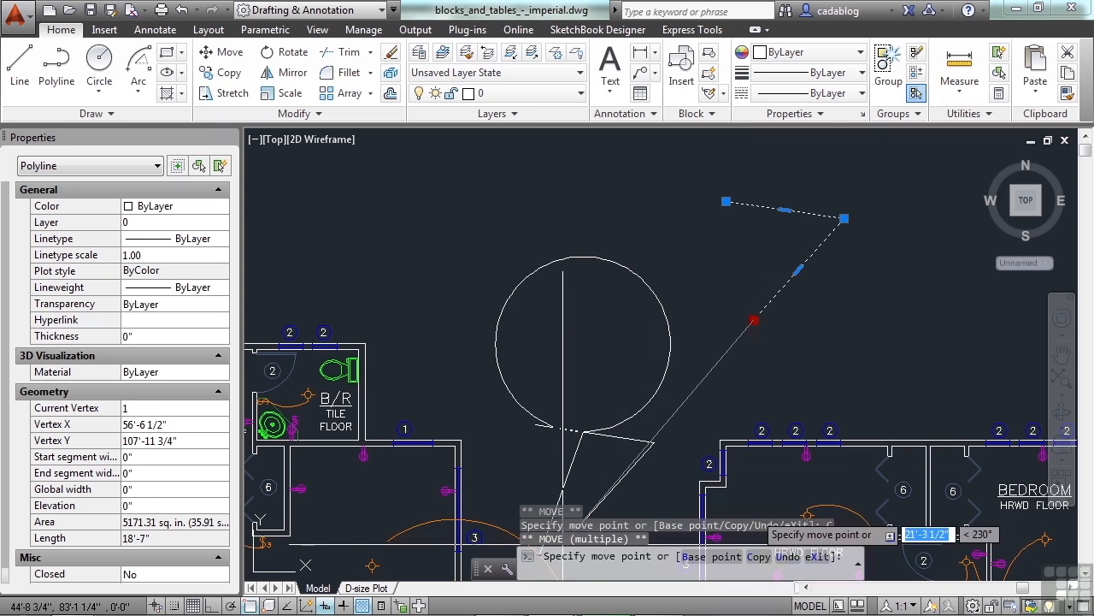
pyautogui.scroll(-2, 679, 339)
pyautogui.click(776, 325)
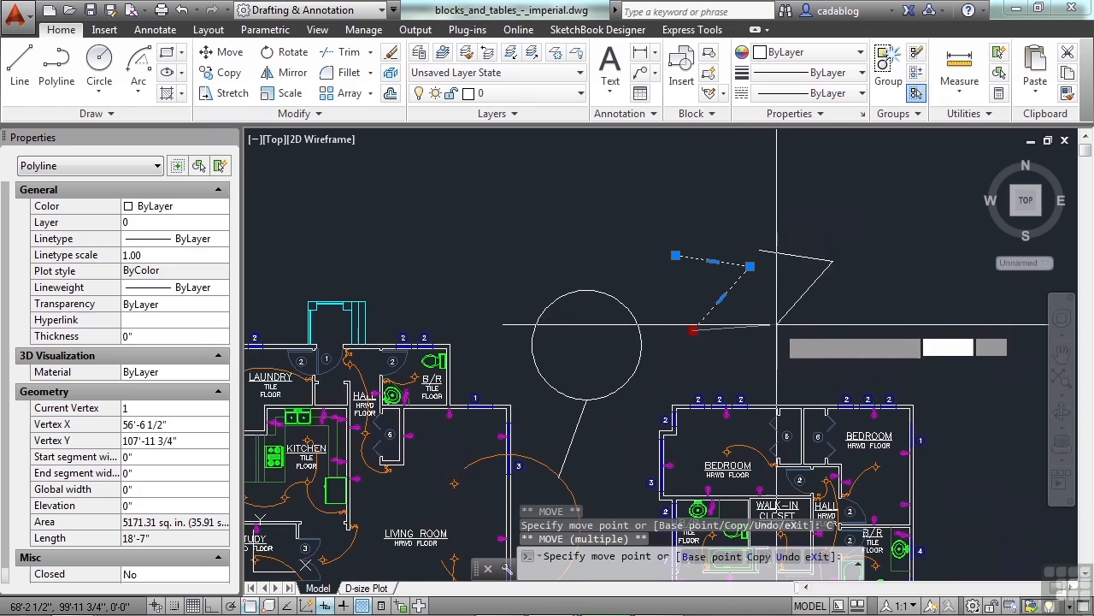
pyautogui.click(854, 334)
pyautogui.click(929, 342)
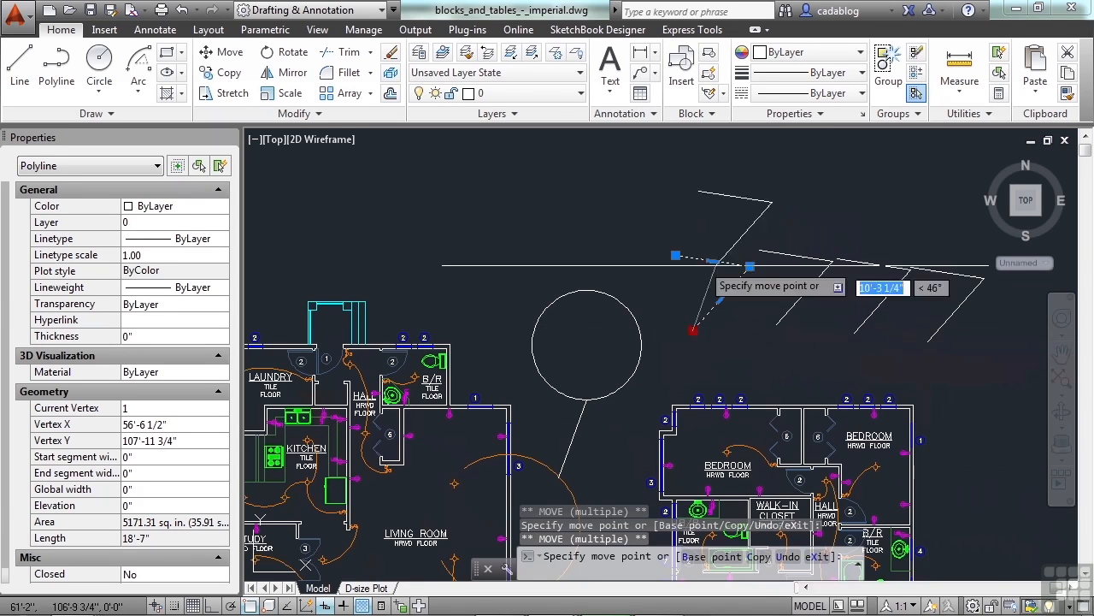
pyautogui.click(622, 245)
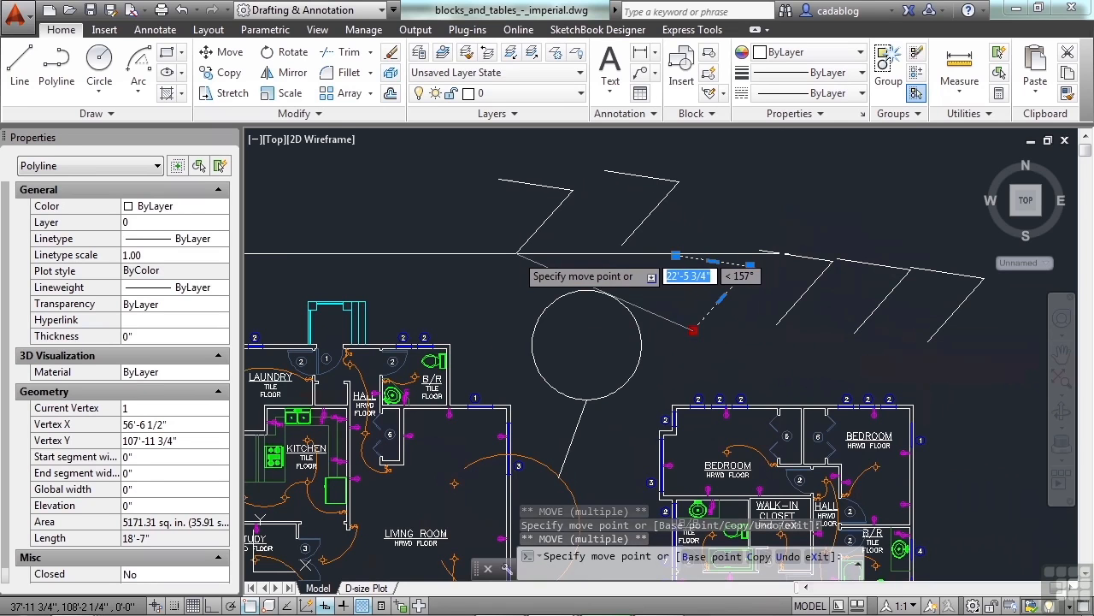
pyautogui.press('Return')
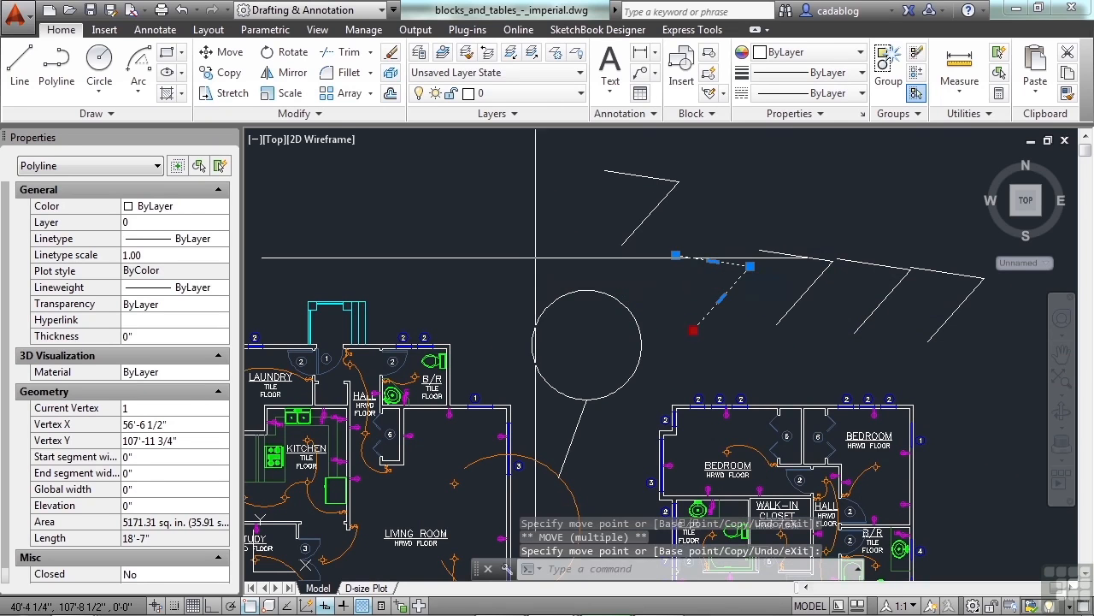
# Rotate the original polyline 45 degrees about its lower-end grip using the grip's Rotate mode.
pyautogui.click(693, 330)
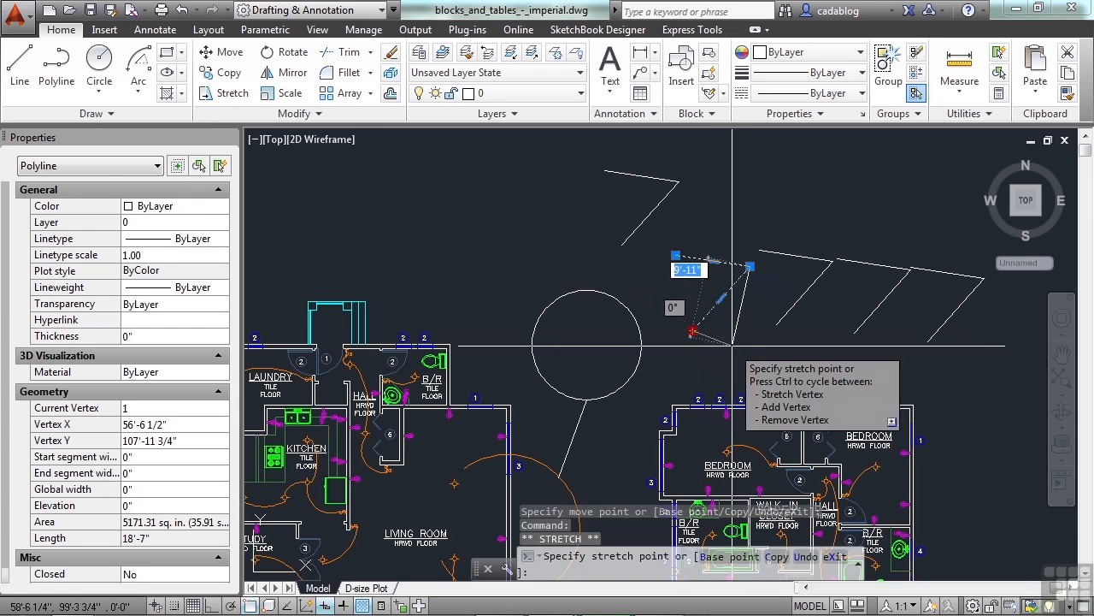
pyautogui.press('space')
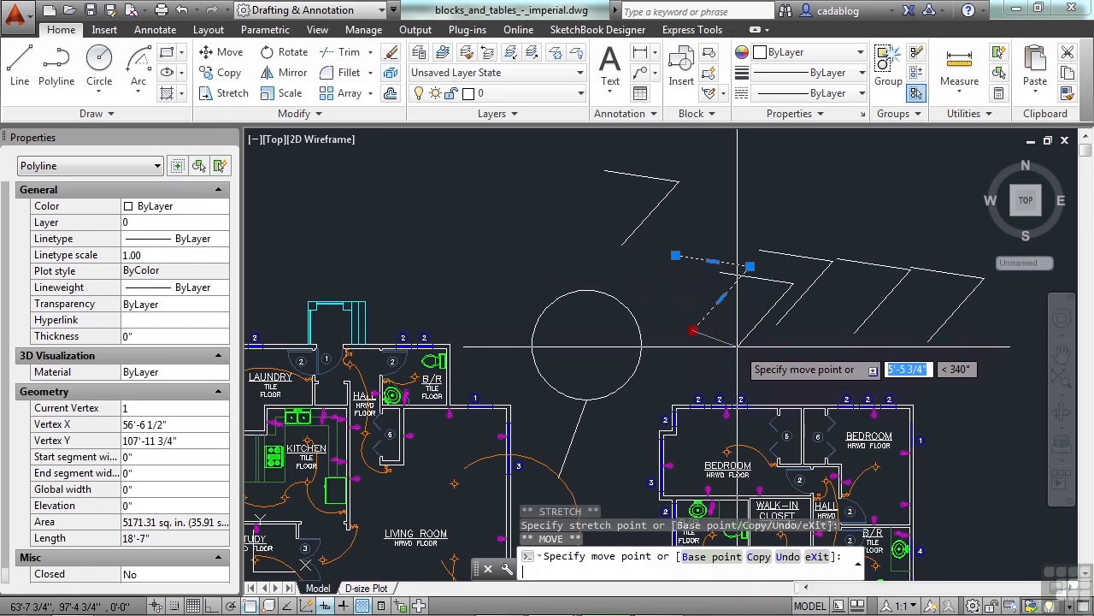
pyautogui.press('space')
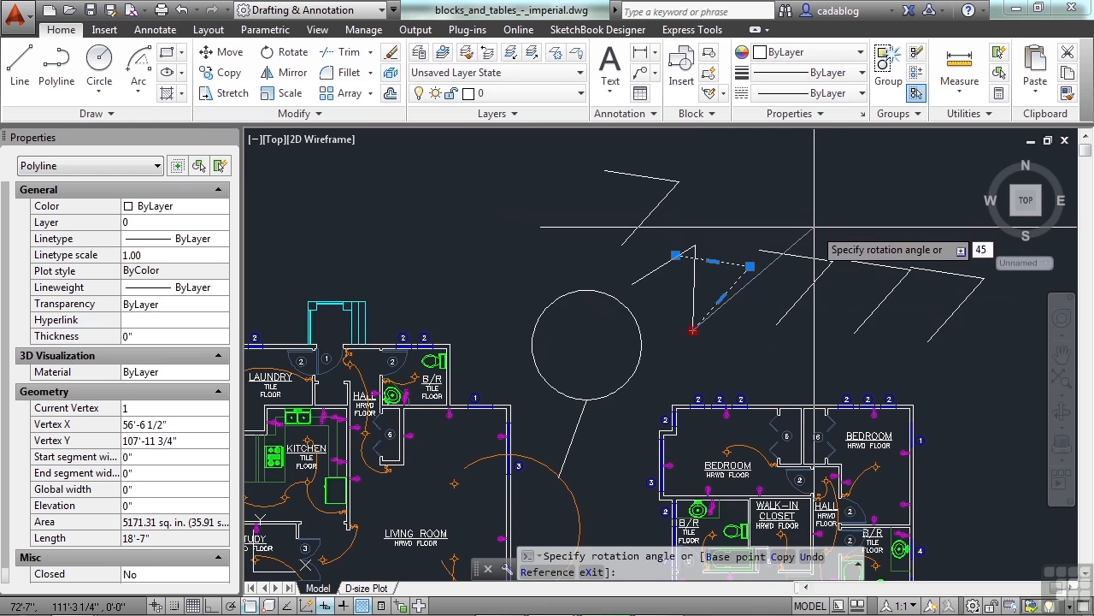
pyautogui.press('Return')
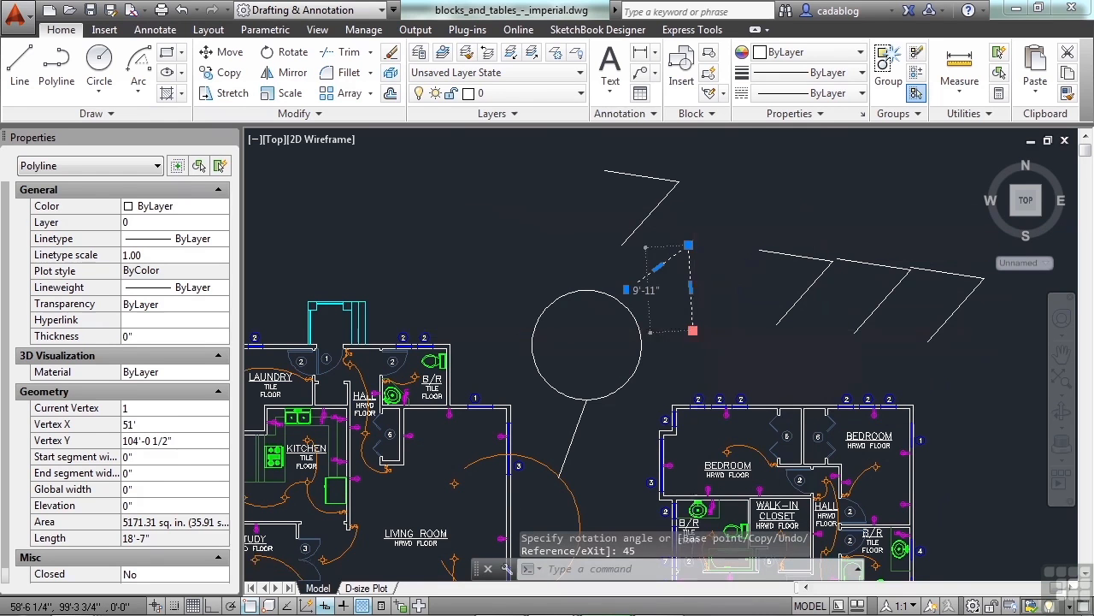
# Scale the rotated polyline by a factor of 2 from its lower-end grip using the grip's Scale mode.
pyautogui.click(693, 330)
pyautogui.press('space')
pyautogui.press('space')
pyautogui.press('space')
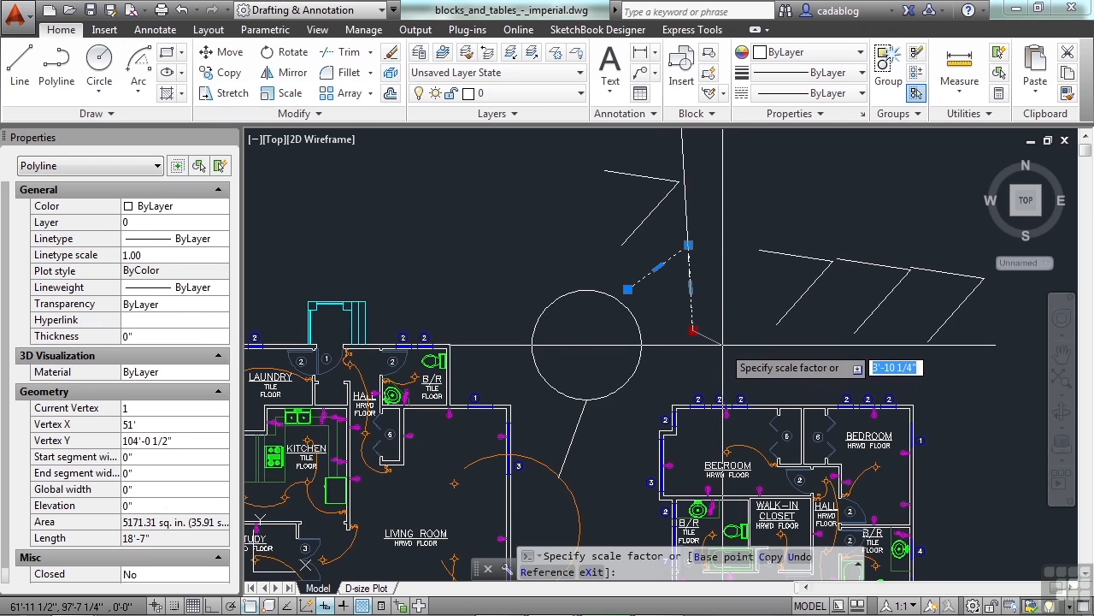
pyautogui.press('Return')
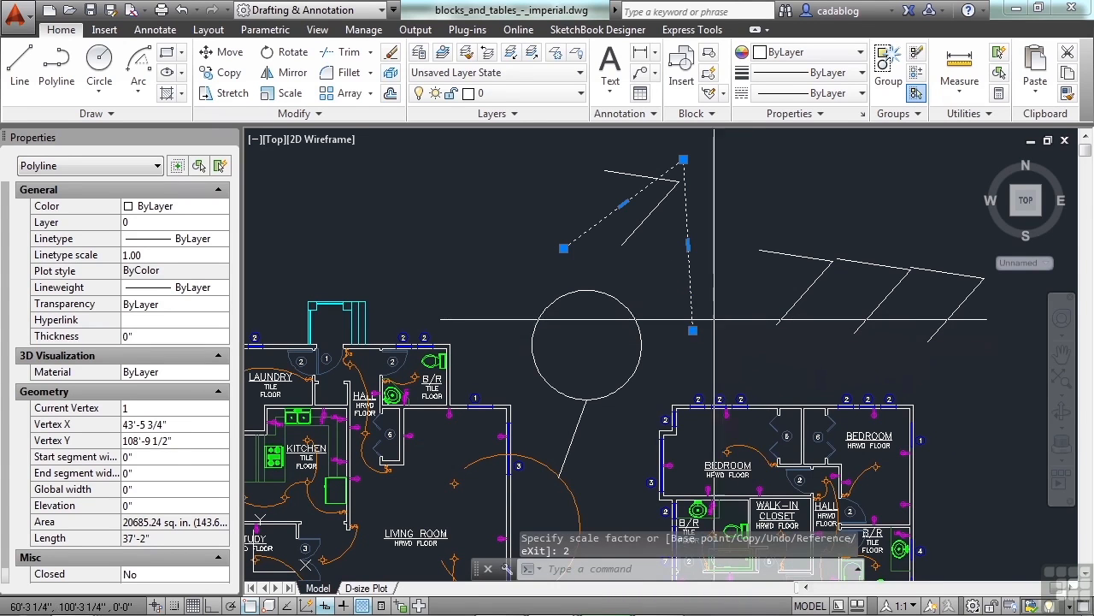
# Mirror the scaled polyline about its near-vertical segment from the lower-end grip using the grip's Mirror mode, and clear the selection.
pyautogui.click(692, 330)
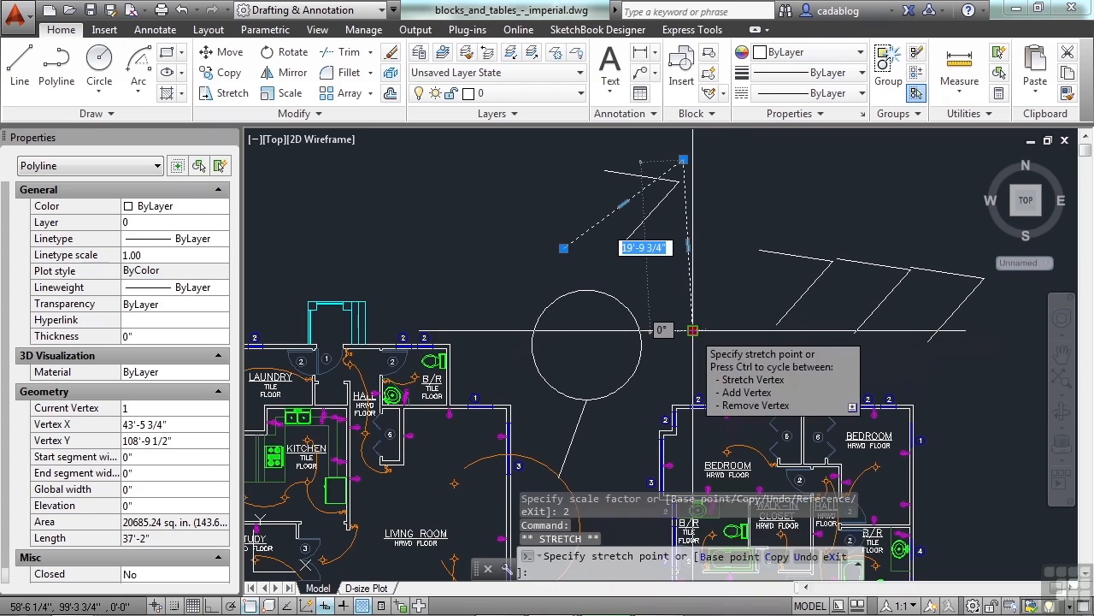
pyautogui.press('space')
pyautogui.press('space')
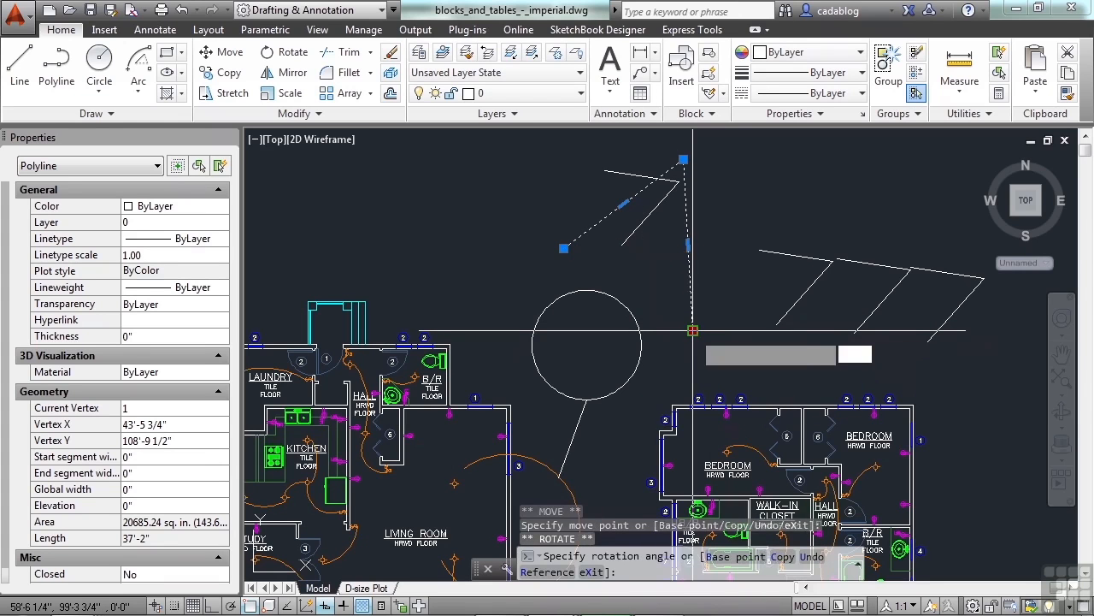
pyautogui.press('space')
pyautogui.press('space')
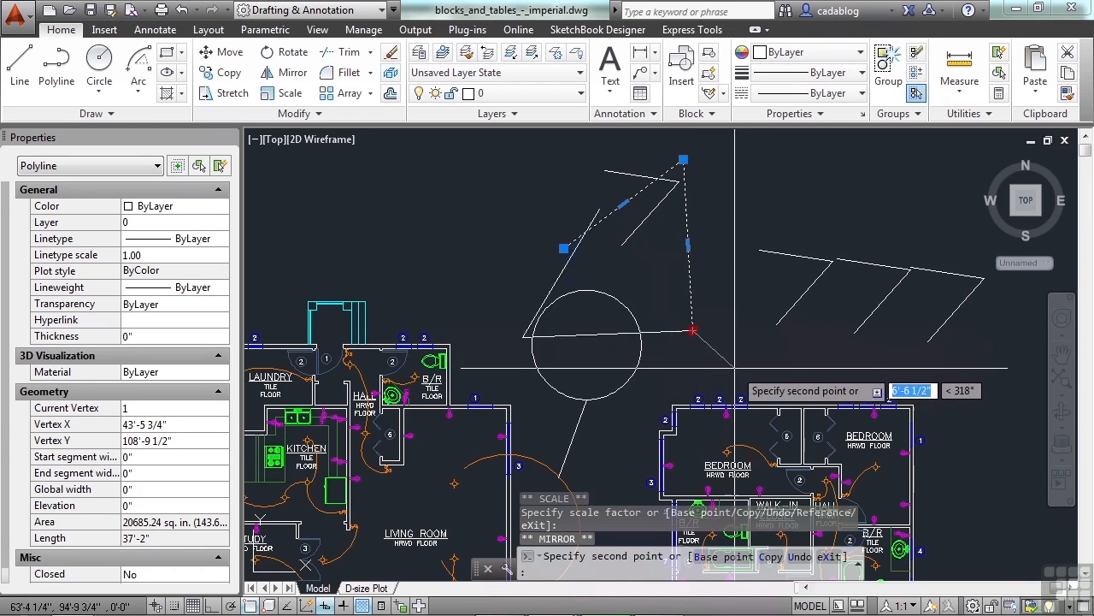
pyautogui.click(693, 372)
pyautogui.click(692, 330)
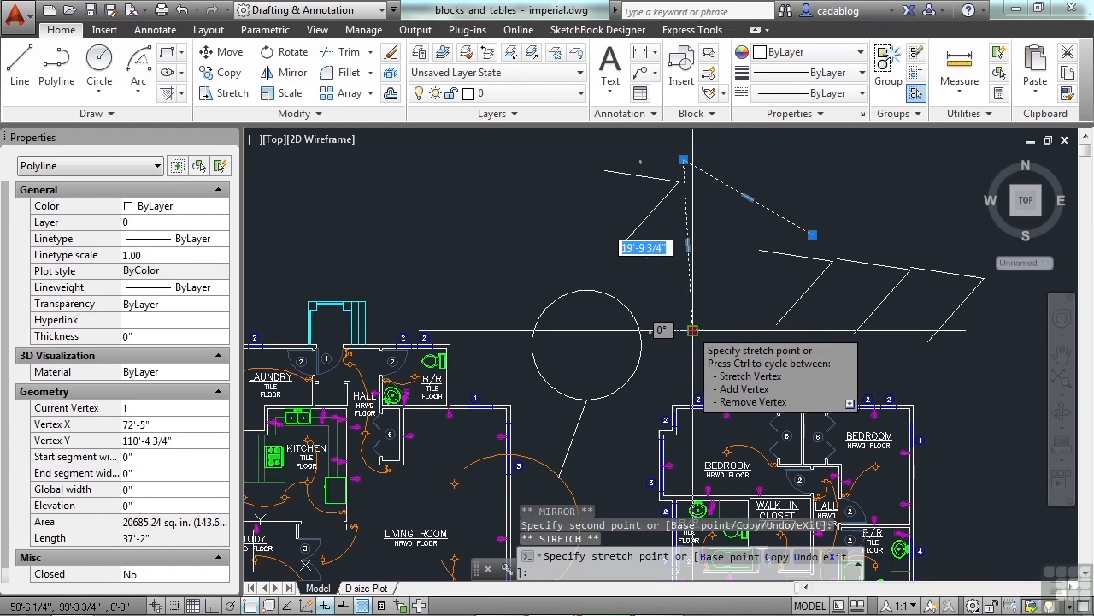
pyautogui.press('Escape')
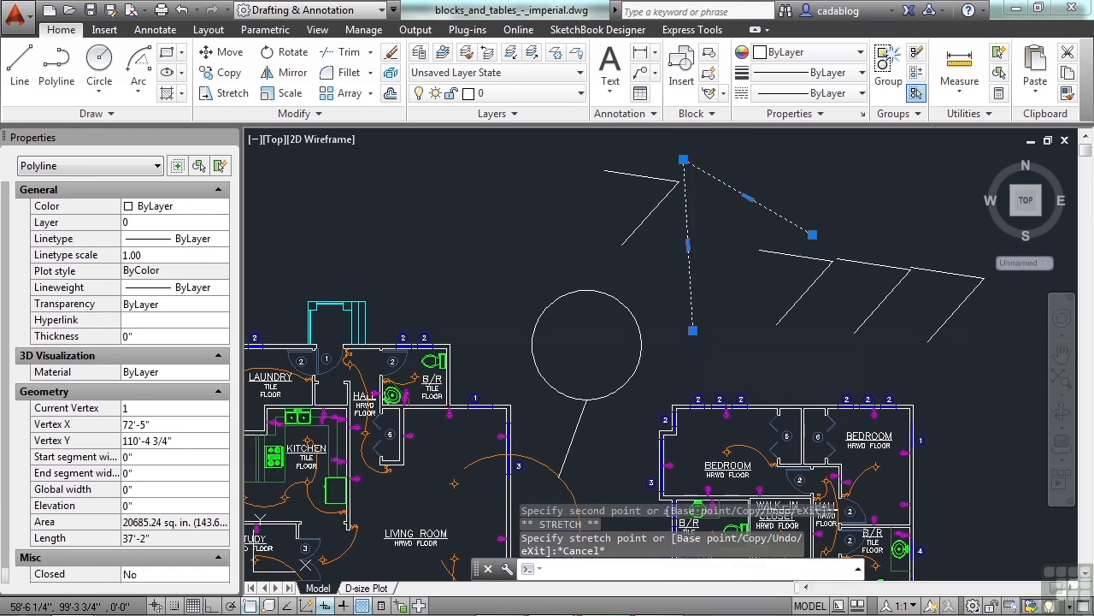
pyautogui.press('Escape')
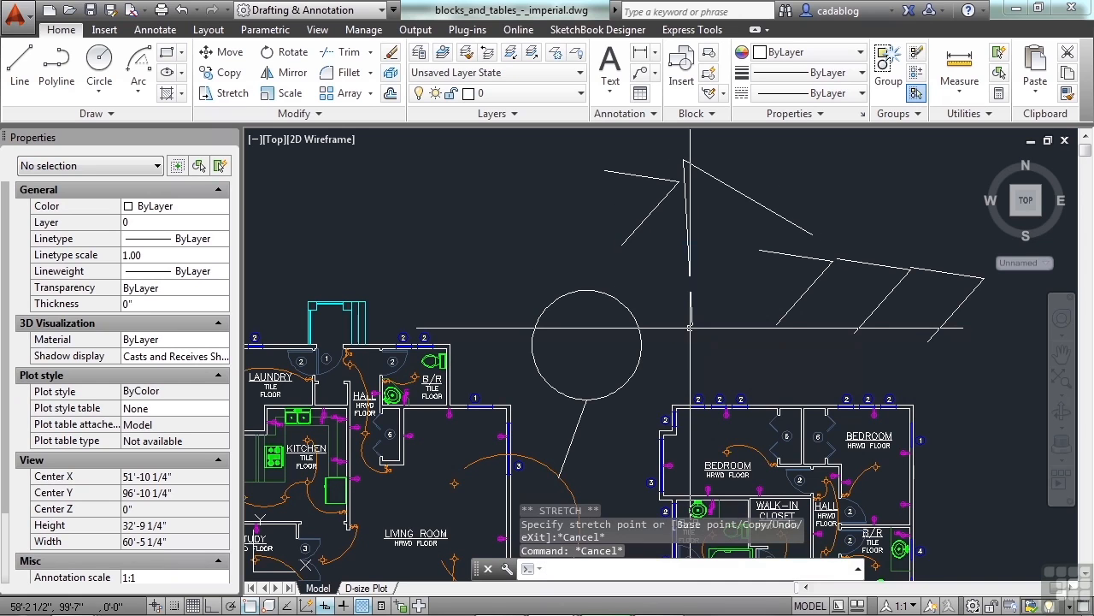
# Stretch the upper end of the line below the circle off the circle to about 49'-6", 88'-8 1/4" using its endpoint grip.
pyautogui.click(572, 439)
pyautogui.click(542, 425)
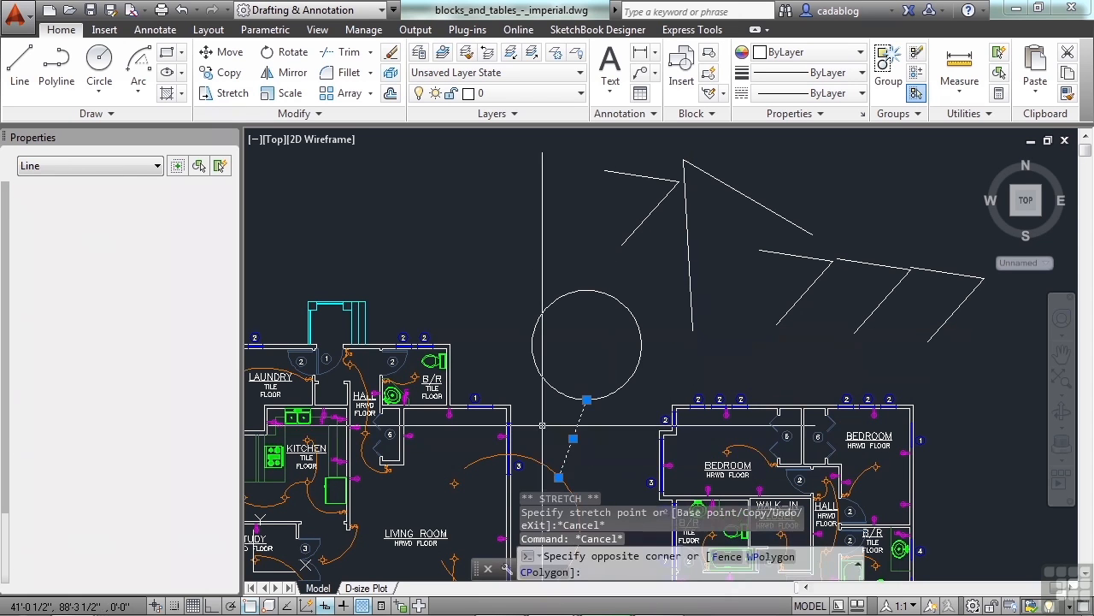
pyautogui.scroll(5, 542, 425)
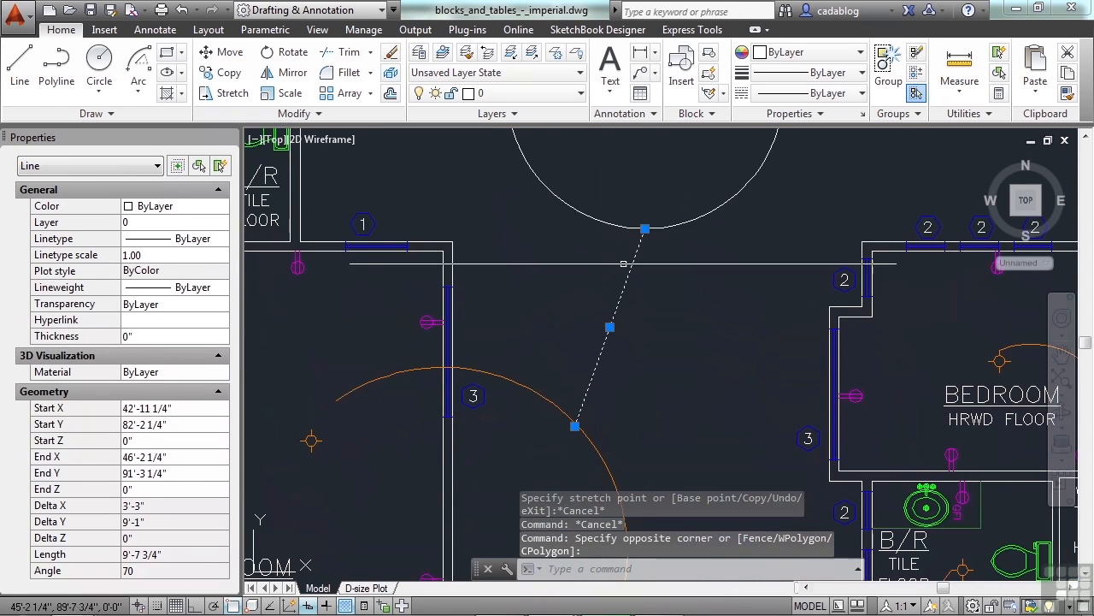
pyautogui.moveTo(646, 232)
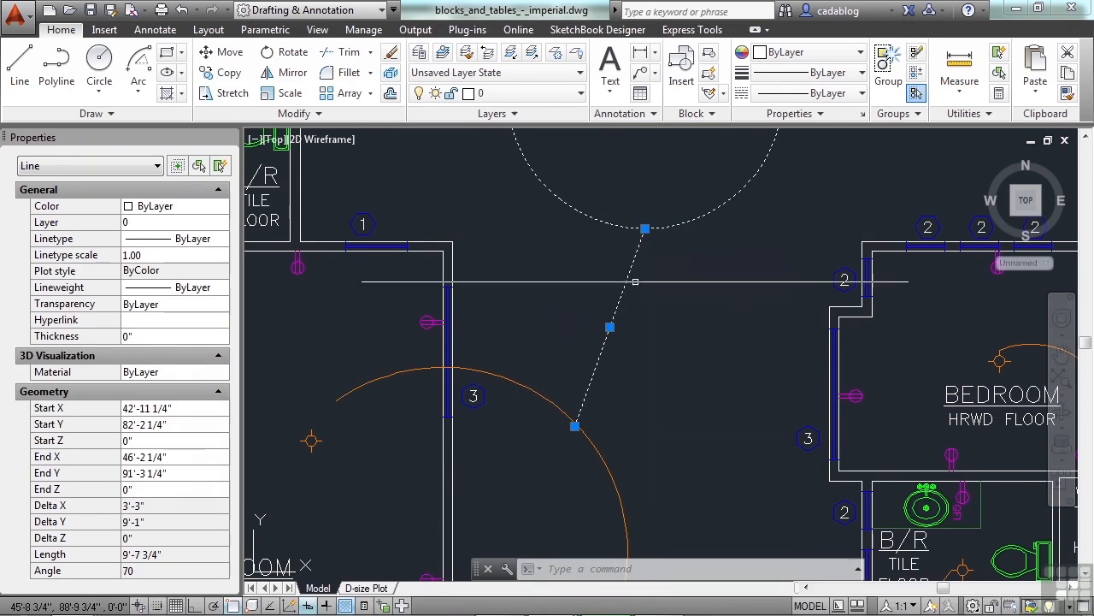
pyautogui.click(645, 229)
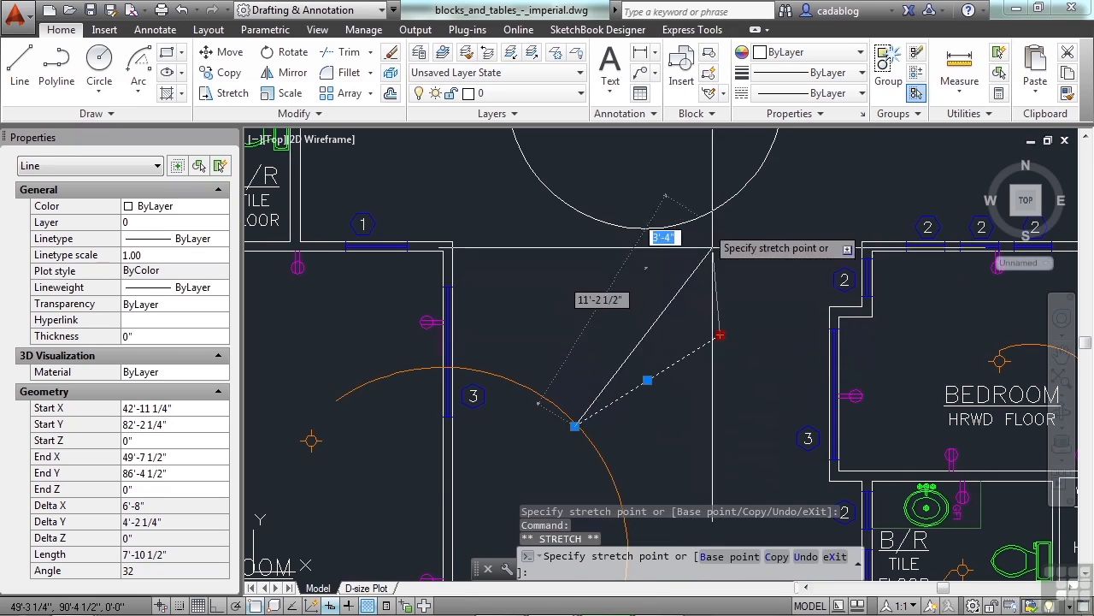
pyautogui.click(712, 274)
pyautogui.write('pl')
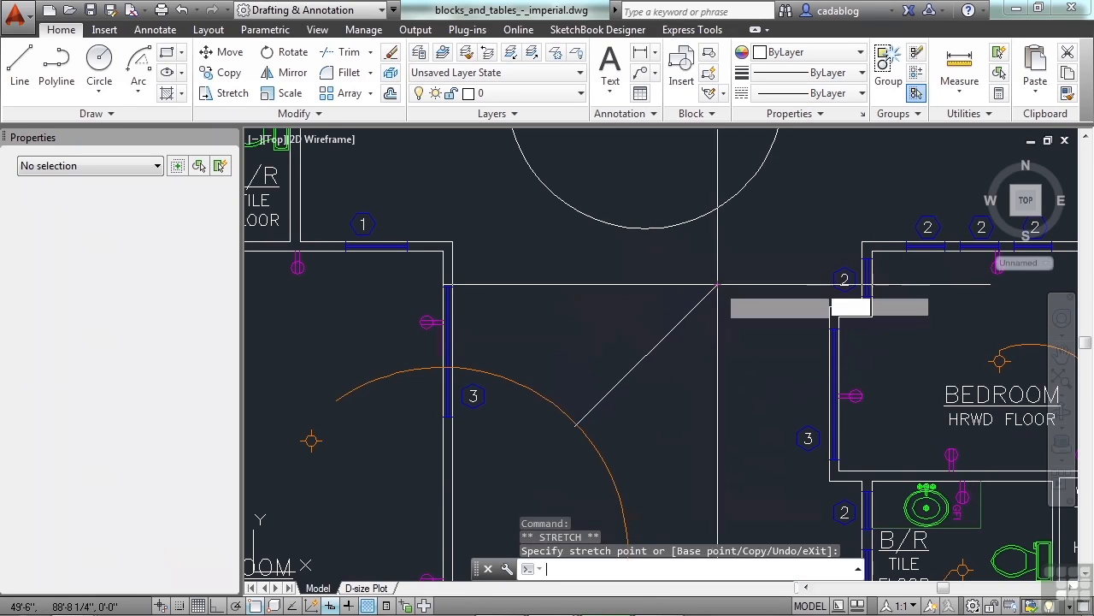
pyautogui.press('Return')
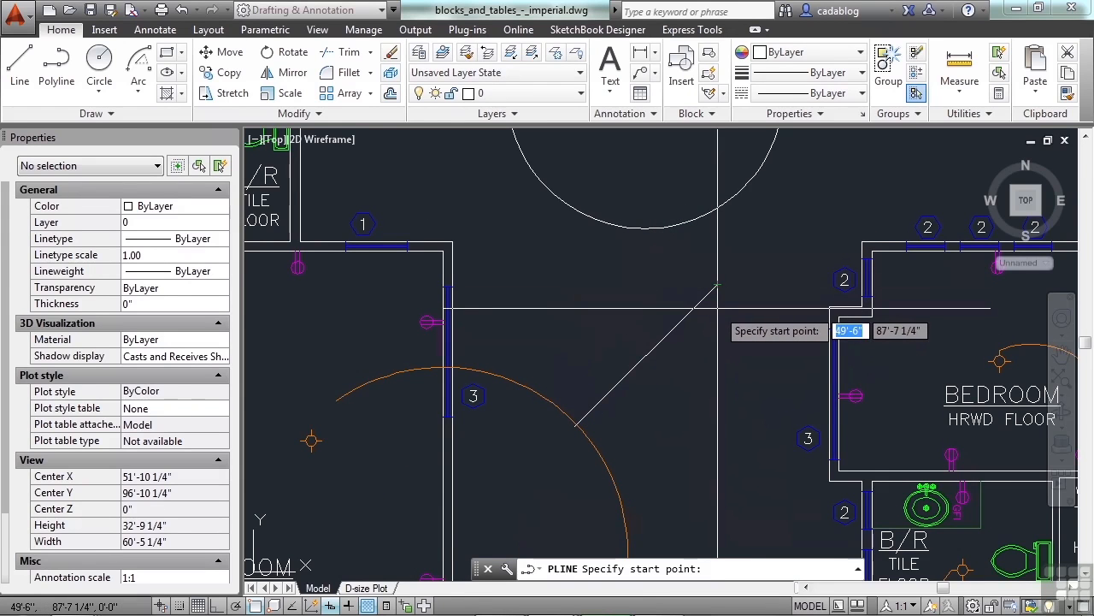
pyautogui.press('Escape')
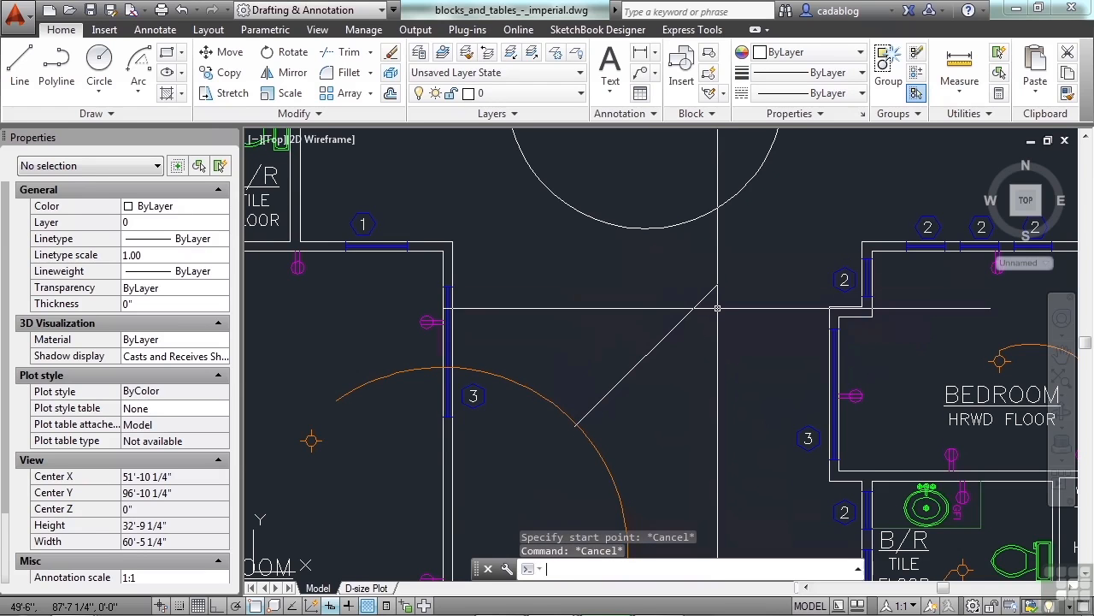